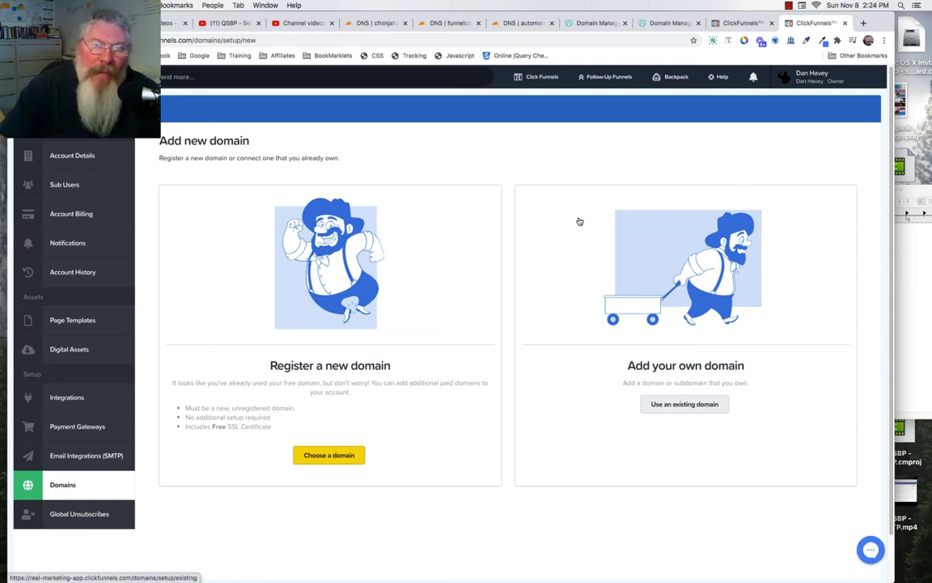
- Examine the existing DNS records of the other domains in Cloudflare and GoDaddy, ending with those of fortheloveofketo.com
left_click(518, 24)
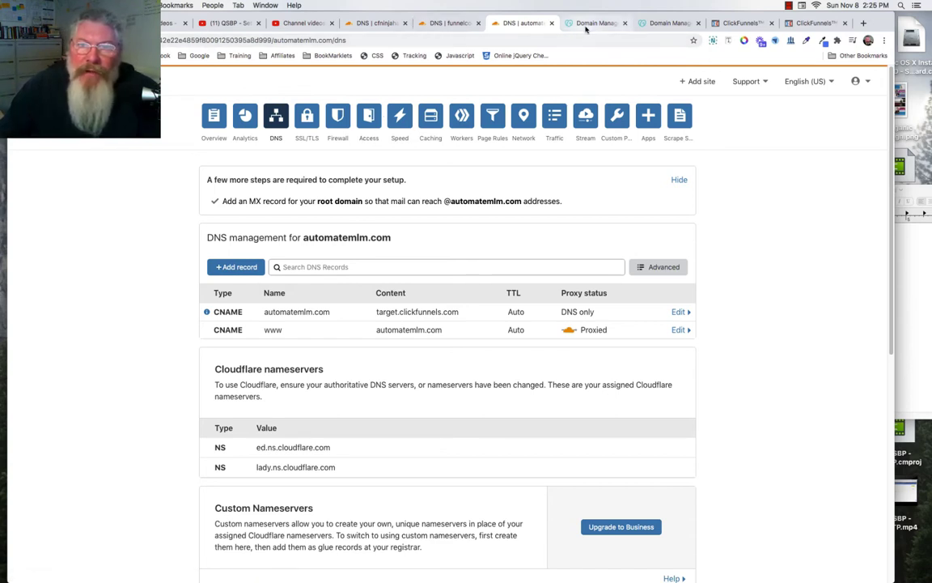
left_click(444, 24)
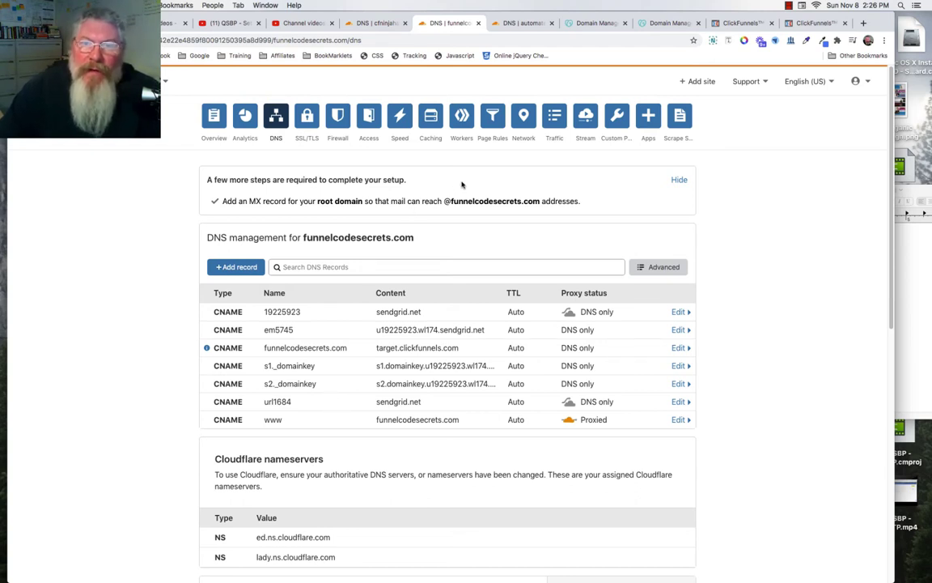
left_click(592, 24)
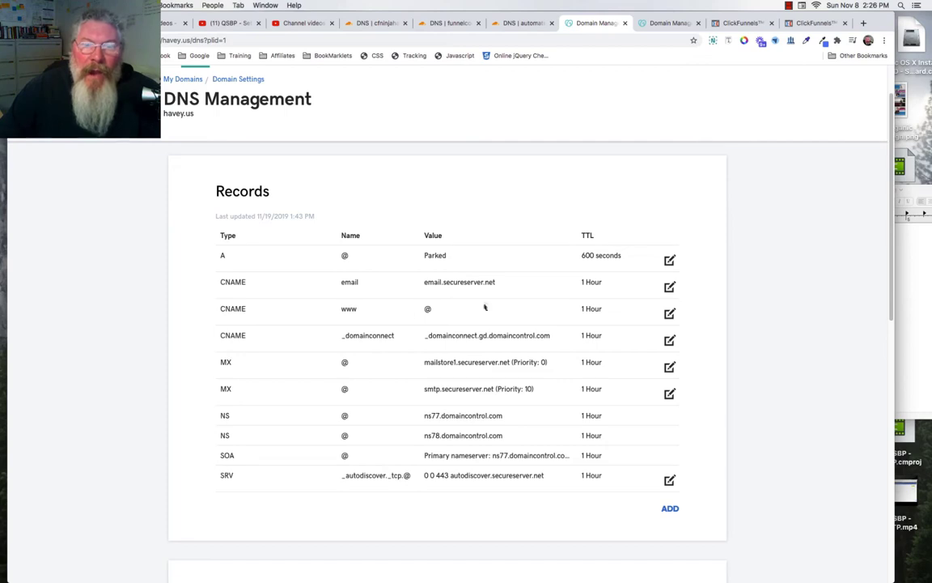
left_click(522, 23)
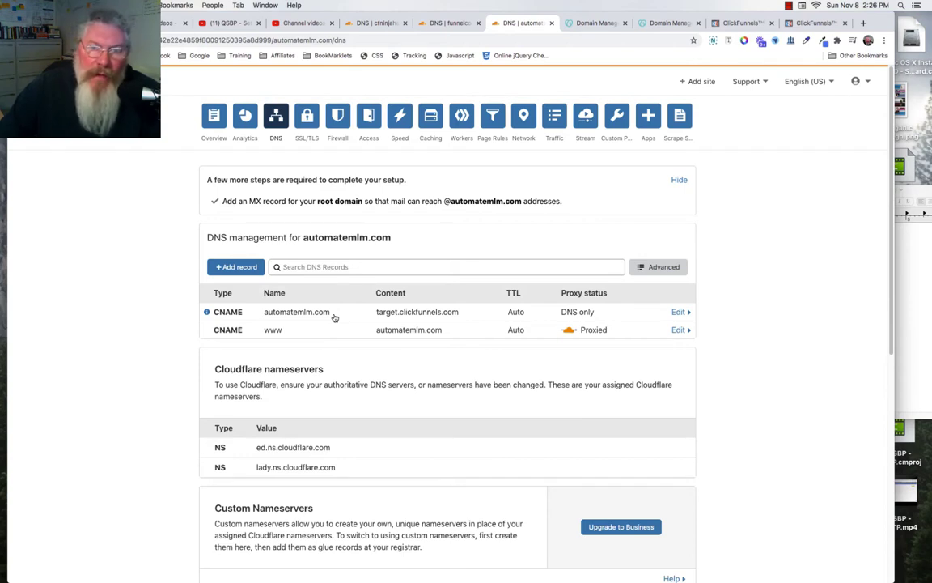
left_click(347, 24)
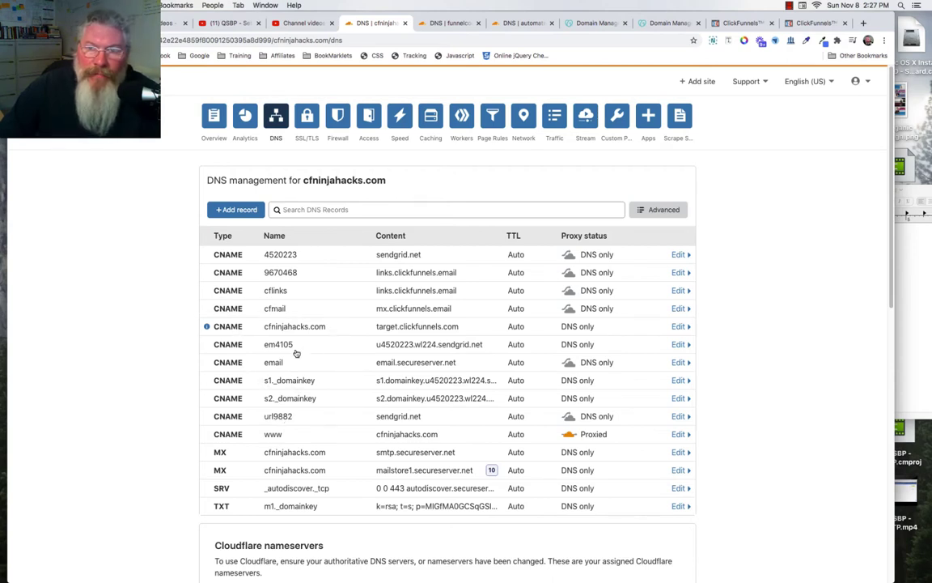
key("ctrl+Tab")
key("ctrl+Tab")
key("ctrl+Tab")
key("ctrl+Tab")
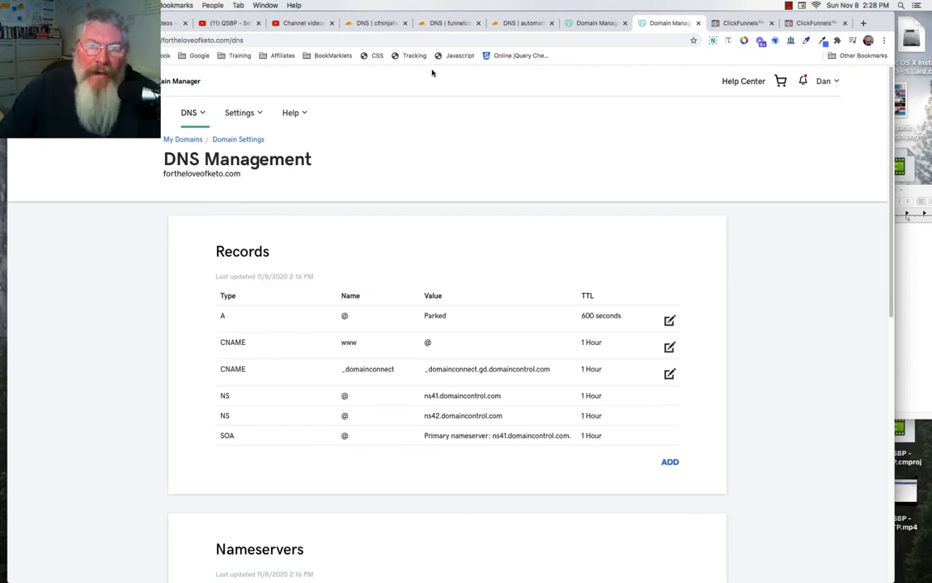
- Add the site fortheloveofketo.com to the Cloudflare account with the Free plan
left_click(522, 23)
left_click(63, 144)
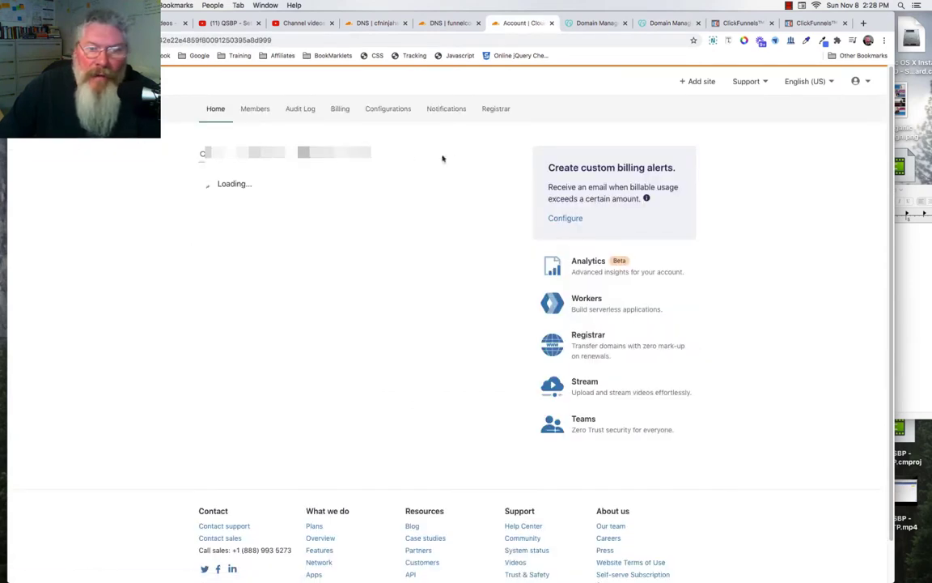
left_click(466, 156)
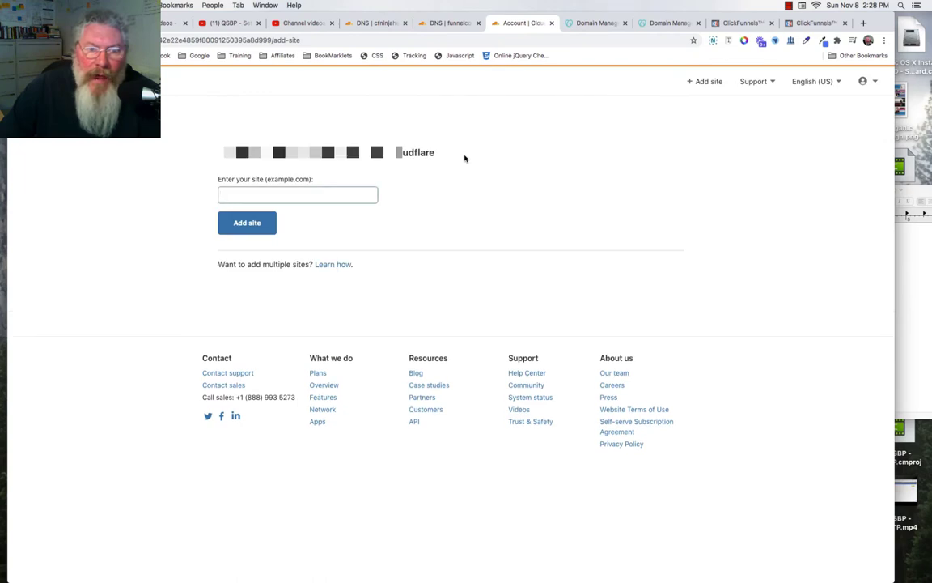
left_click(341, 194)
type("f")
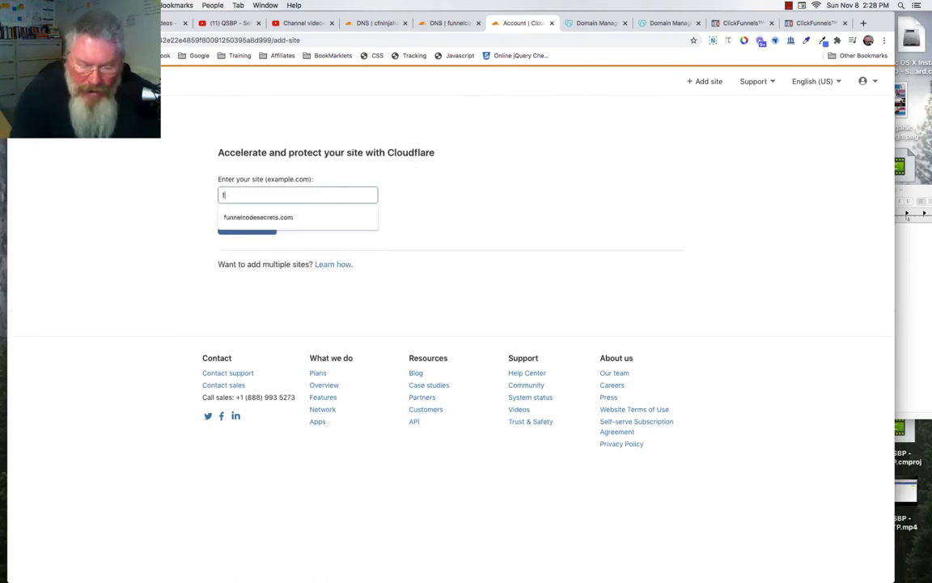
type("ortheloveofketo")
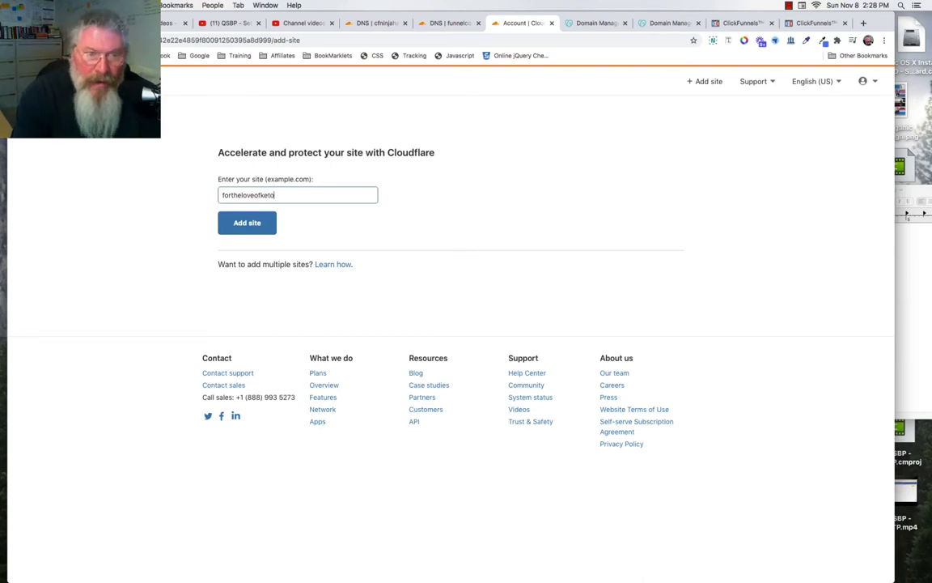
type(".com")
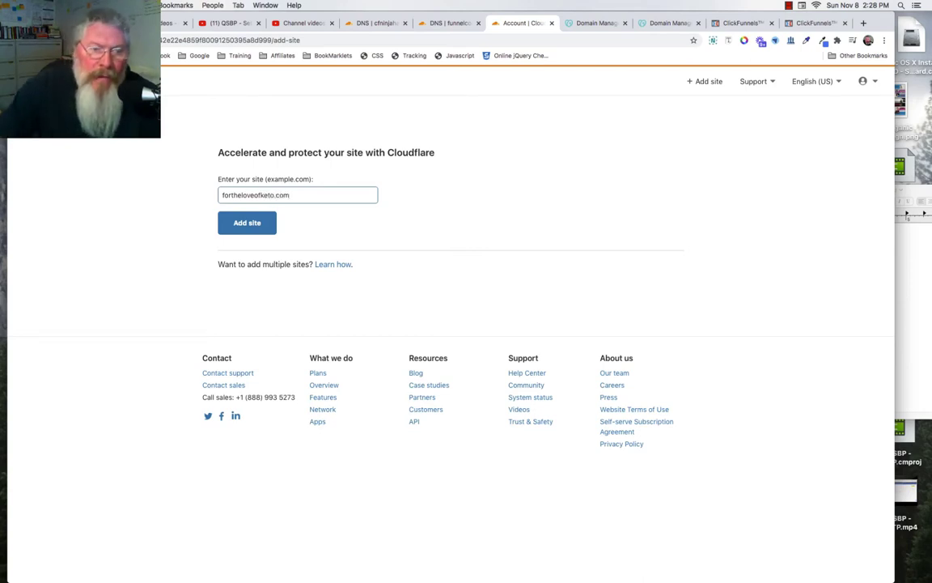
left_click_drag(296, 193, 221, 195)
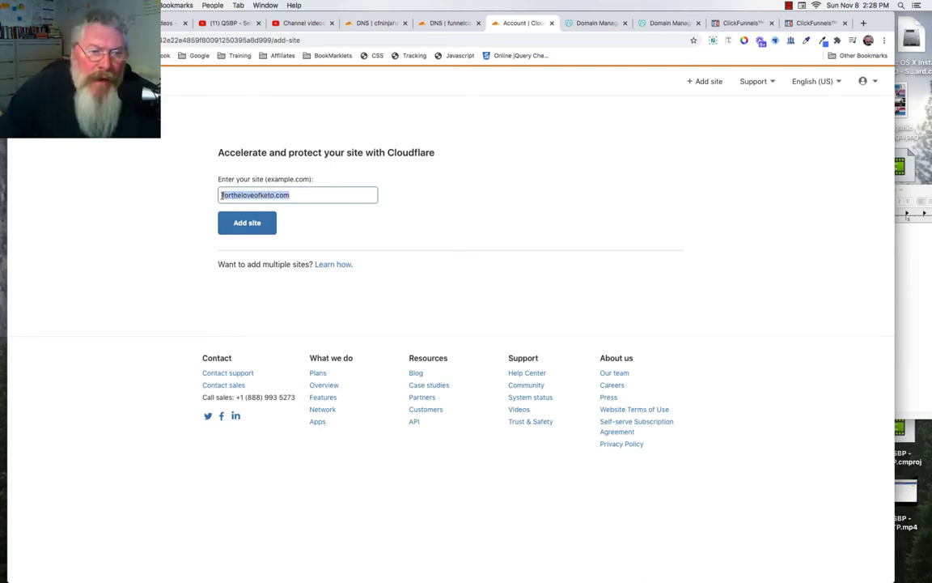
left_click(246, 223)
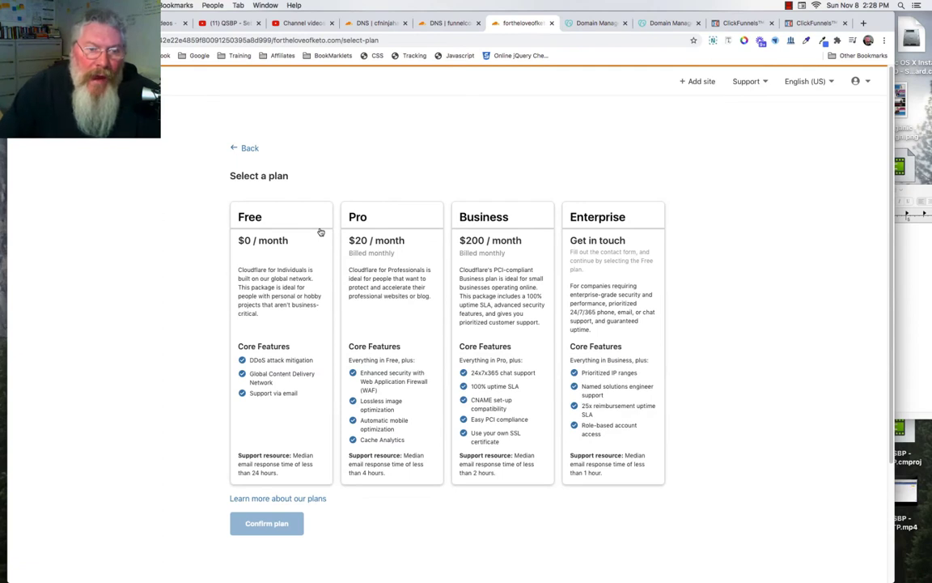
left_click(319, 234)
left_click(273, 522)
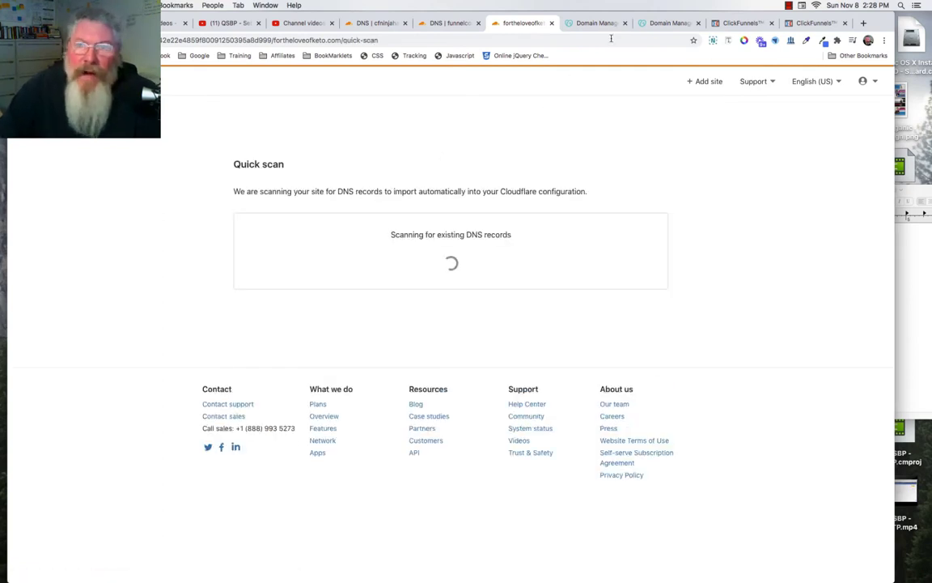
- Check the domain's existing records in GoDaddy and delete the scanned root A record for fortheloveofketo.com in Cloudflare
left_click(662, 23)
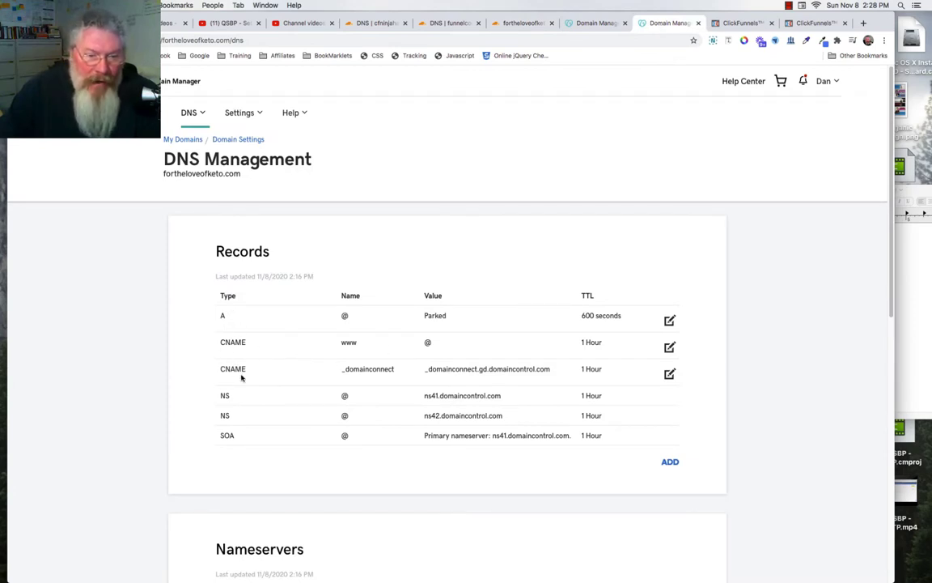
left_click(522, 24)
scroll(430, 420, "down", 3)
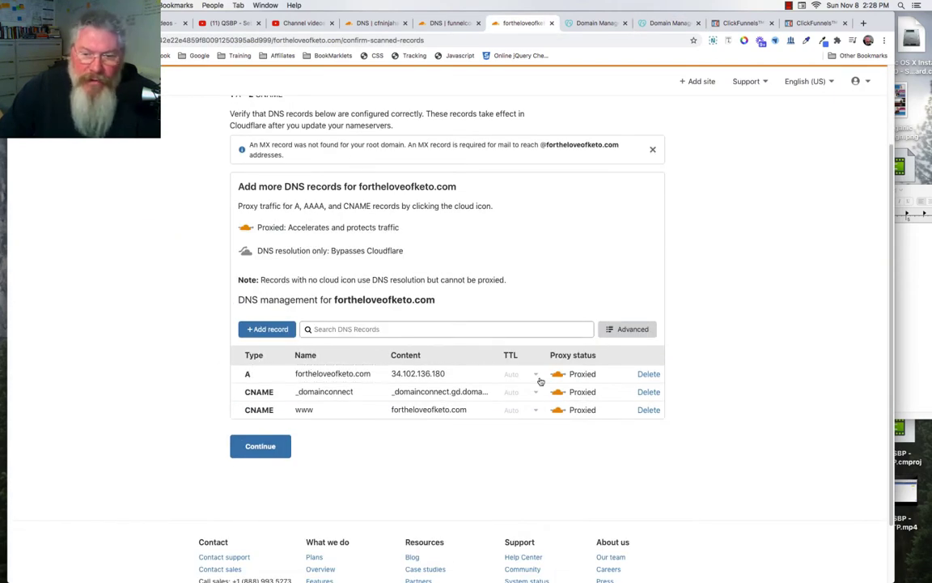
left_click(651, 375)
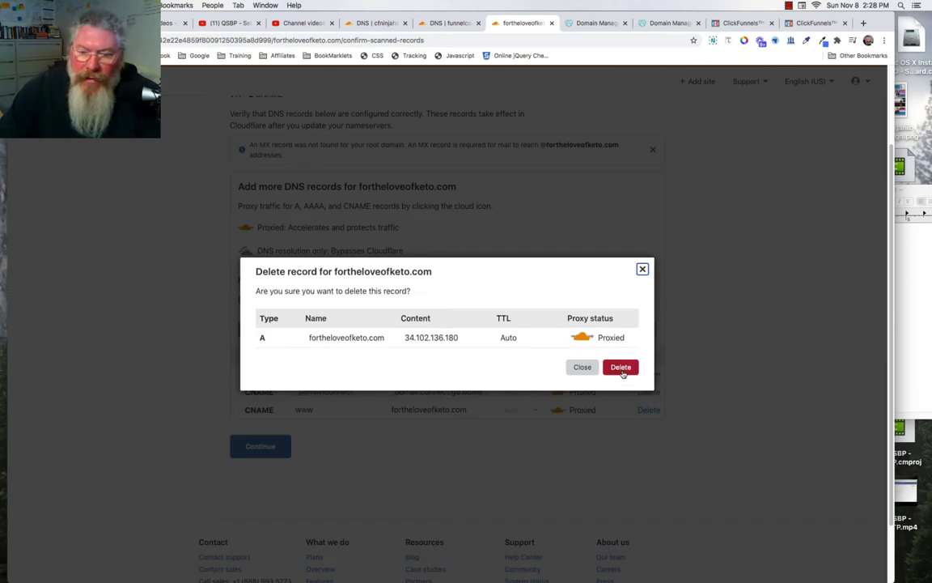
left_click(619, 369)
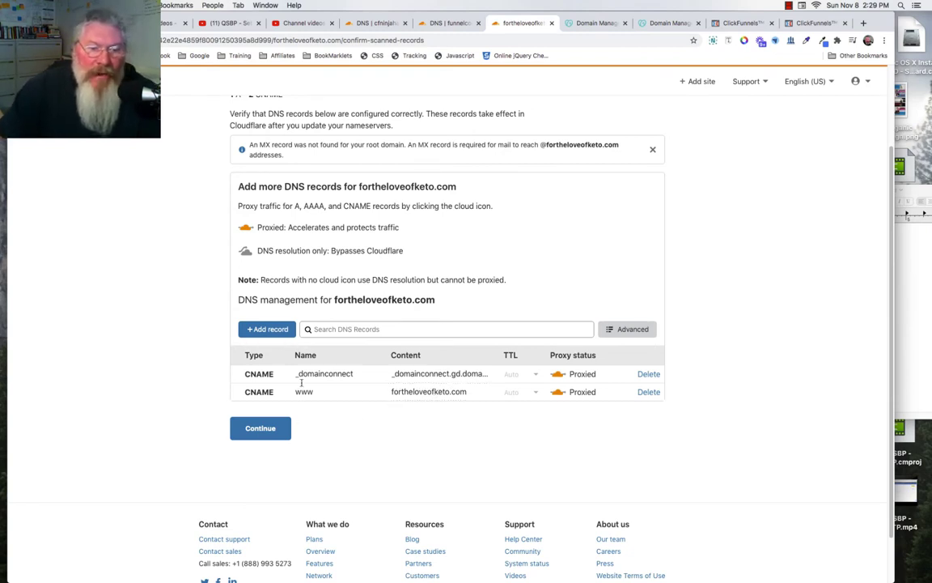
- Add a CNAME record named @ with the target target.clickfunnels.com
left_click(278, 330)
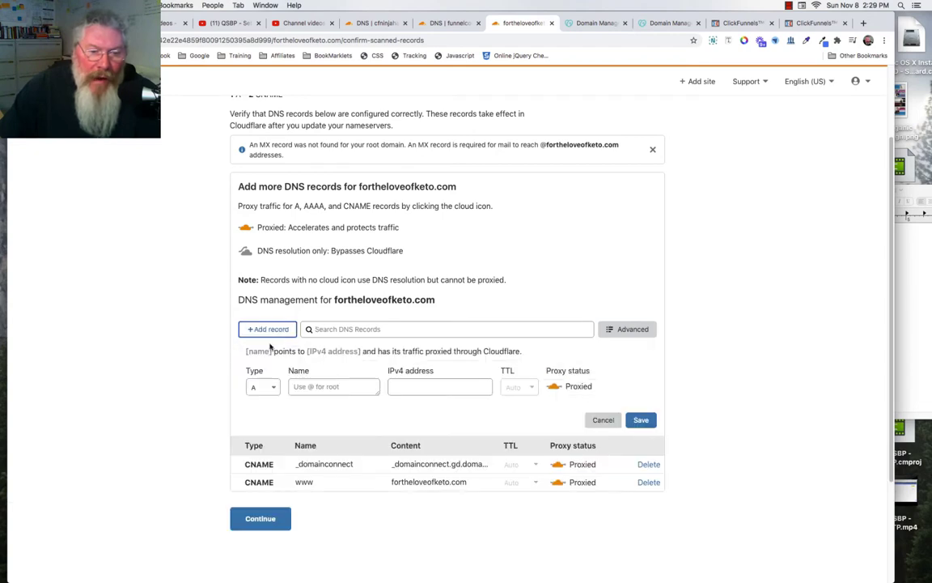
left_click(261, 387)
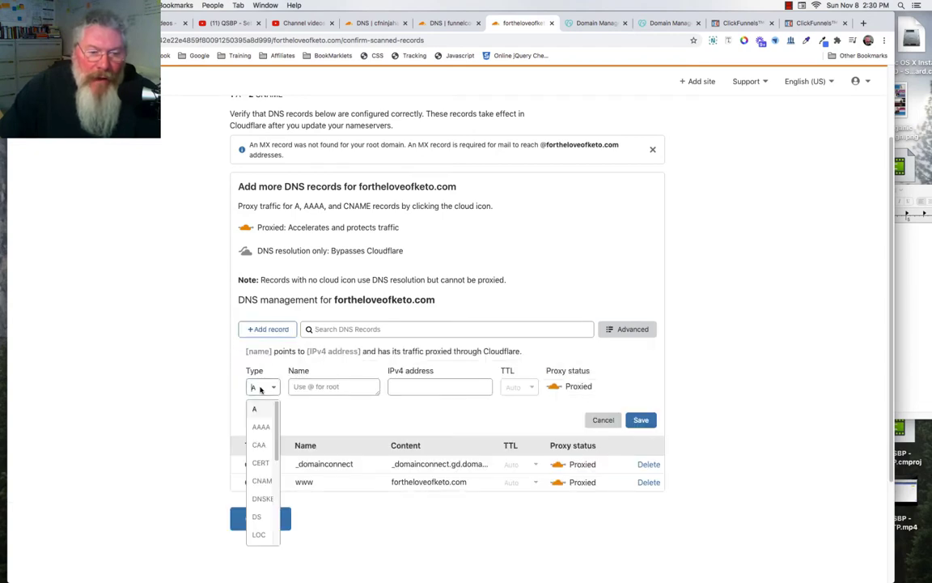
left_click(259, 479)
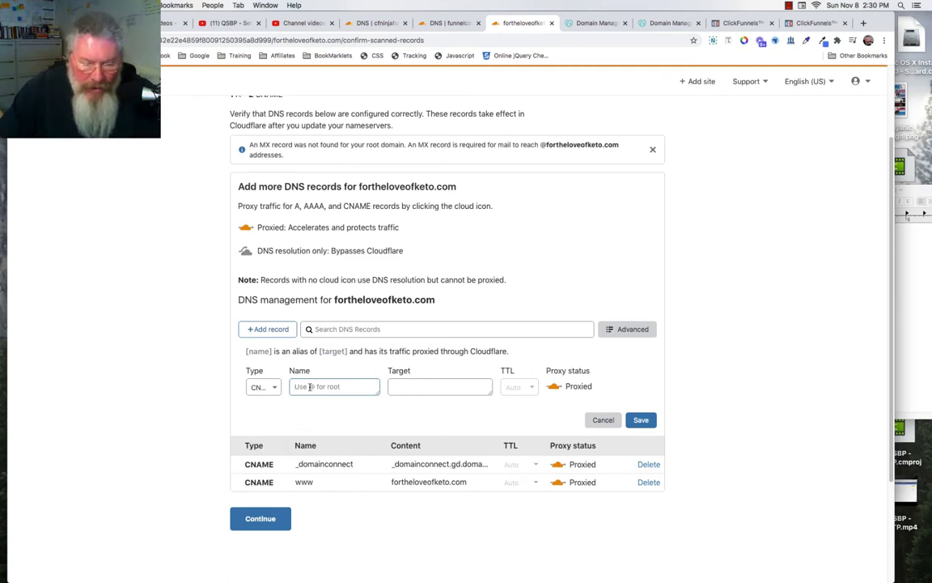
type("@")
left_click(409, 386)
type("target.clickfunnels.com")
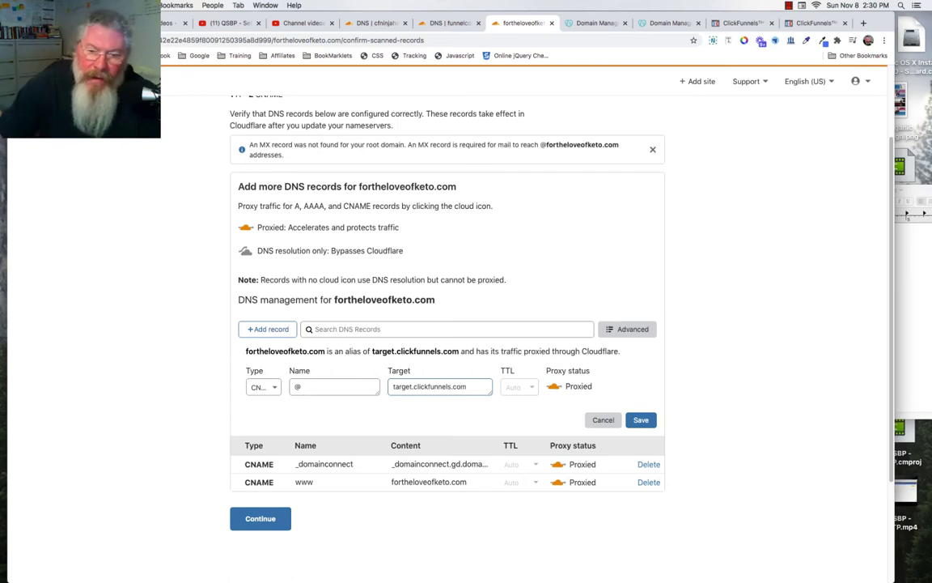
left_click(639, 420)
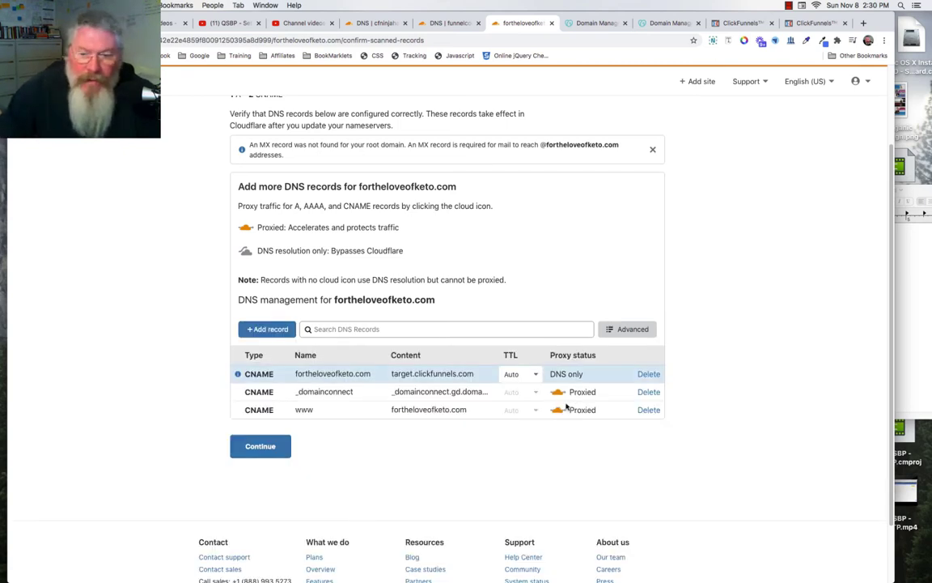
- Add a proxied CNAME record named blog, using wp1225.host.pressdns.com from the open text note as its target
left_click(266, 329)
left_click(262, 386)
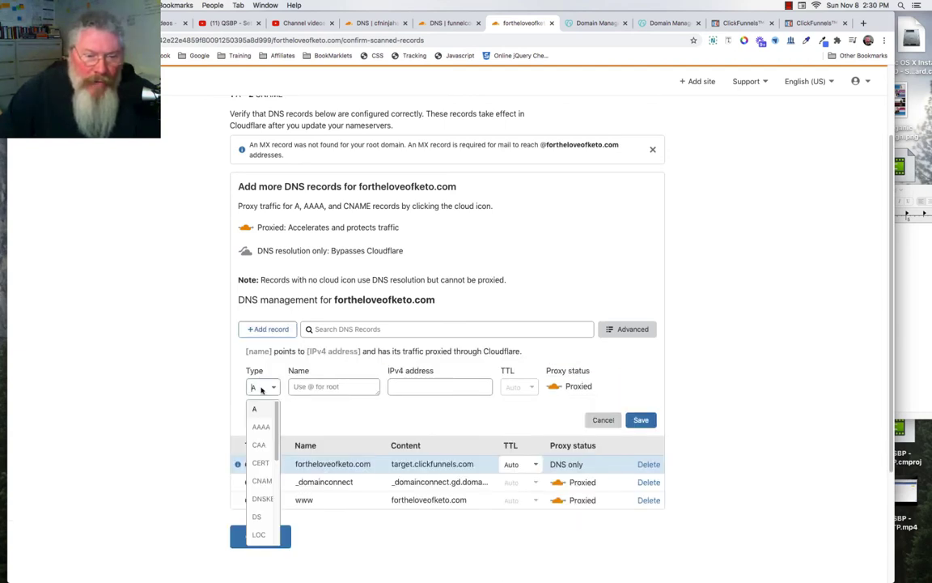
left_click(263, 483)
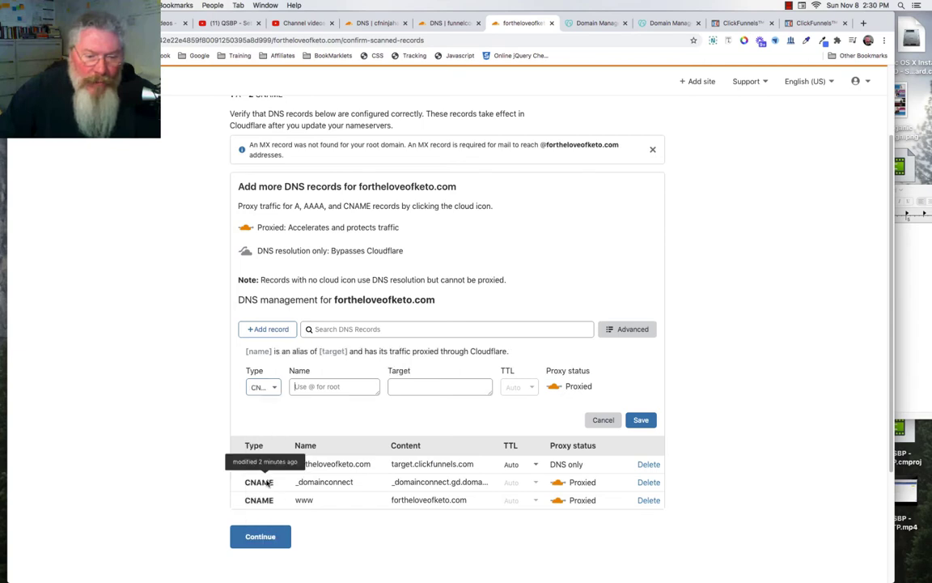
left_click(331, 387)
type("blog")
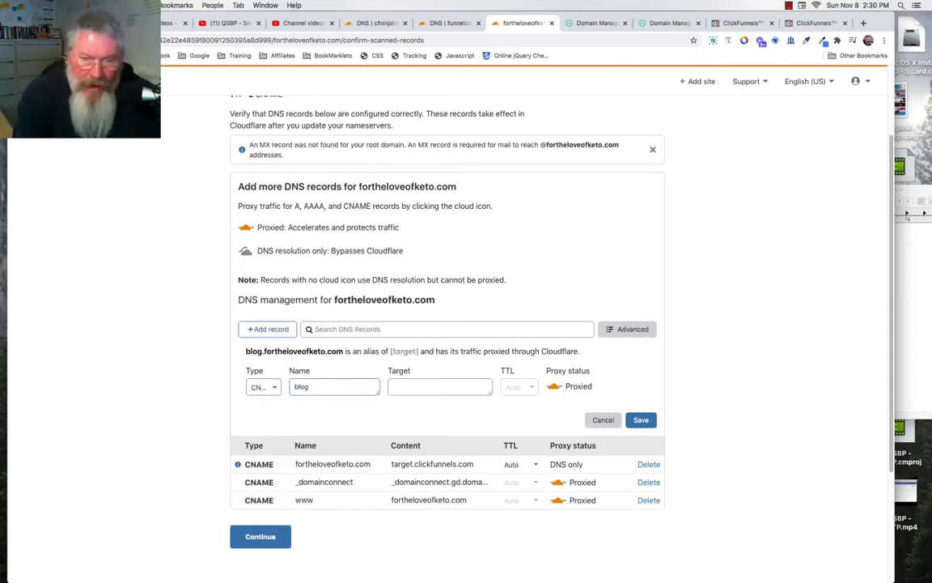
key("Tab")
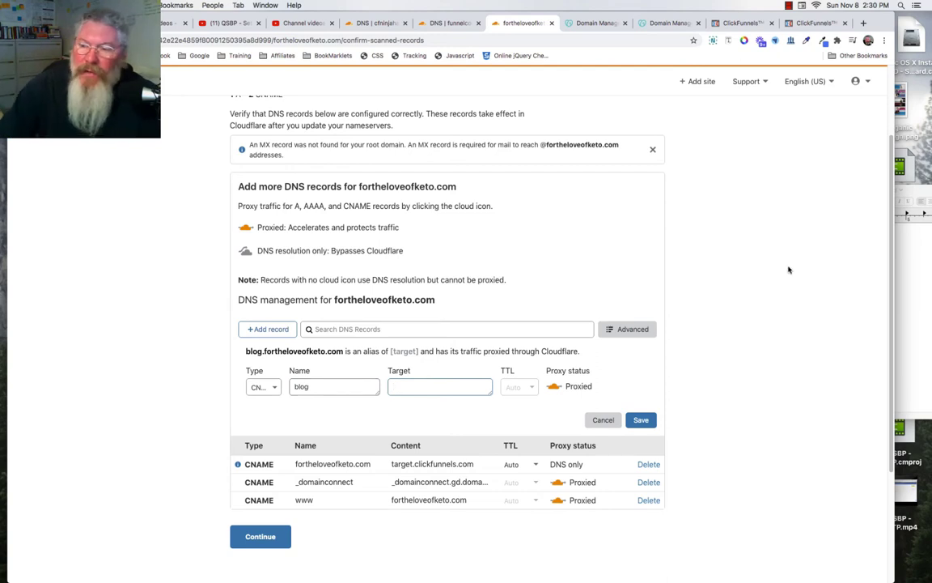
left_click_drag(906, 190, 741, 190)
left_click_drag(804, 246, 732, 248)
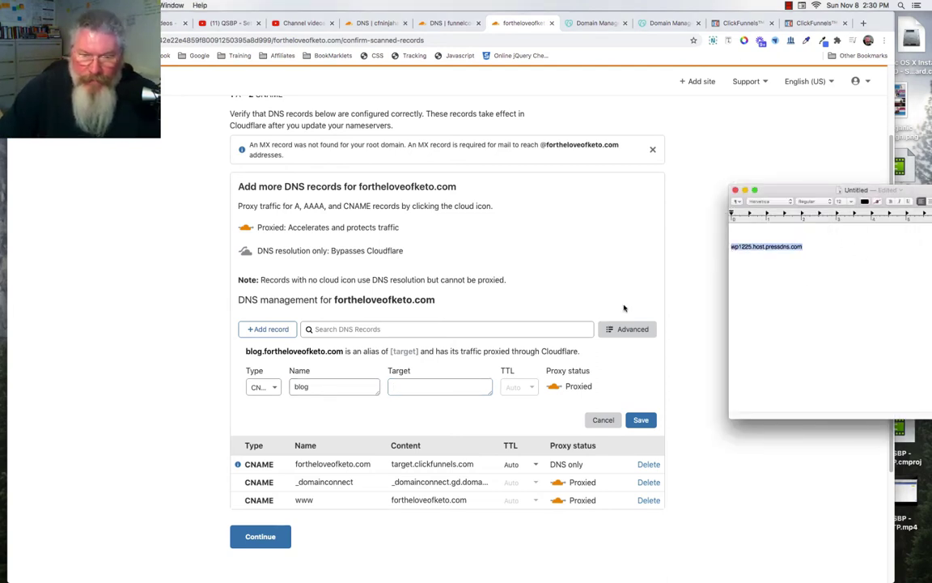
left_click(454, 387)
type("wp1225.host.pressdns.com")
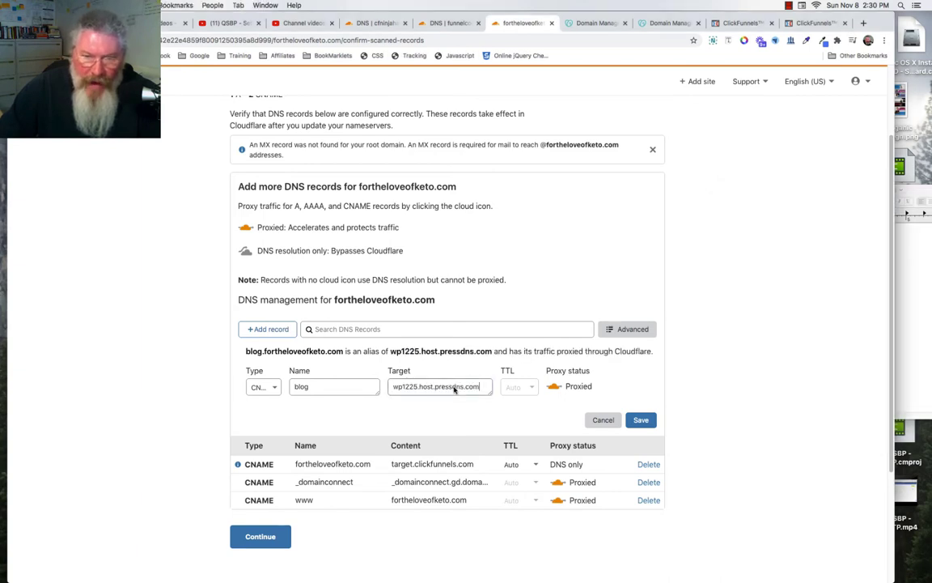
left_click(642, 420)
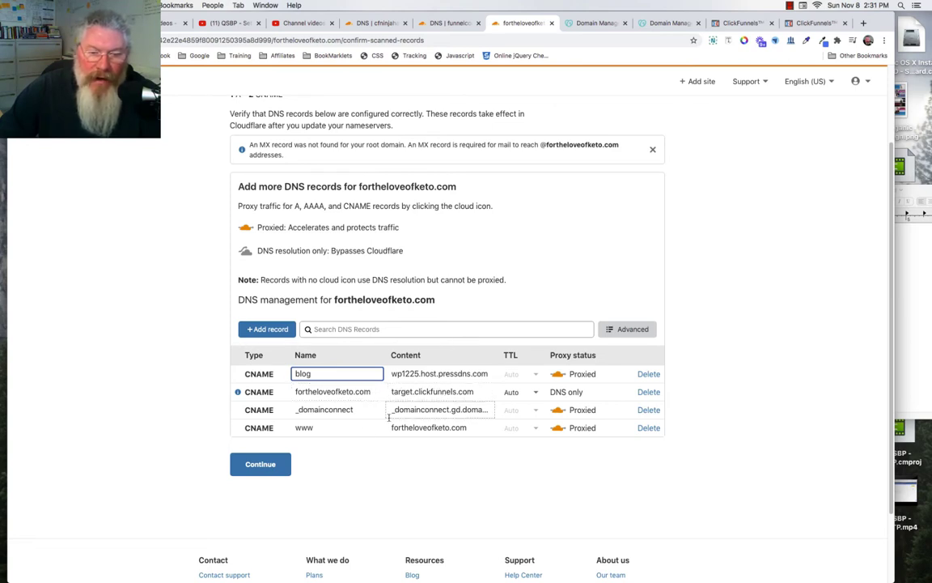
- Accept the DNS records, copy Cloudflare's first nameserver, ed.ns.cloudflare.com, and enter it as the domain's first custom nameserver in GoDaddy
left_click(267, 467)
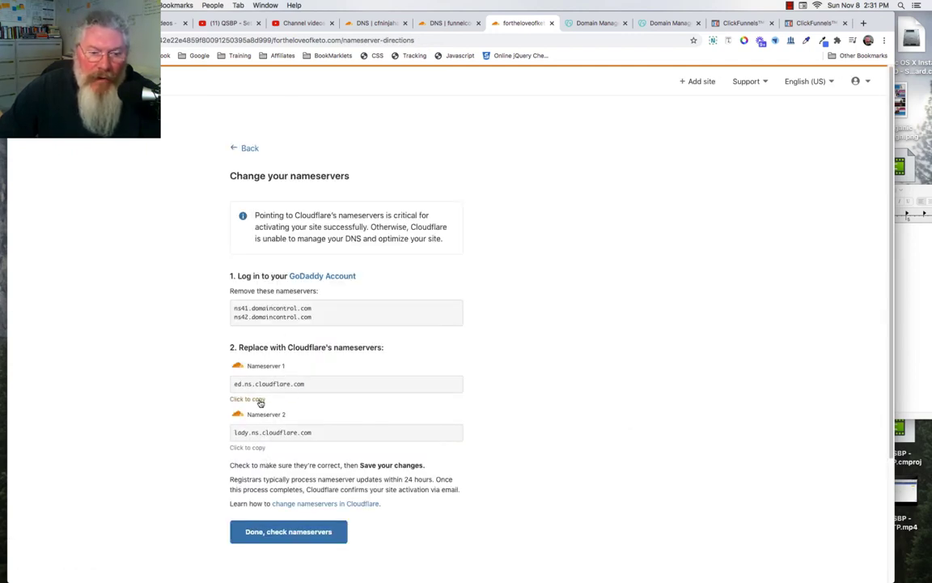
left_click(263, 385)
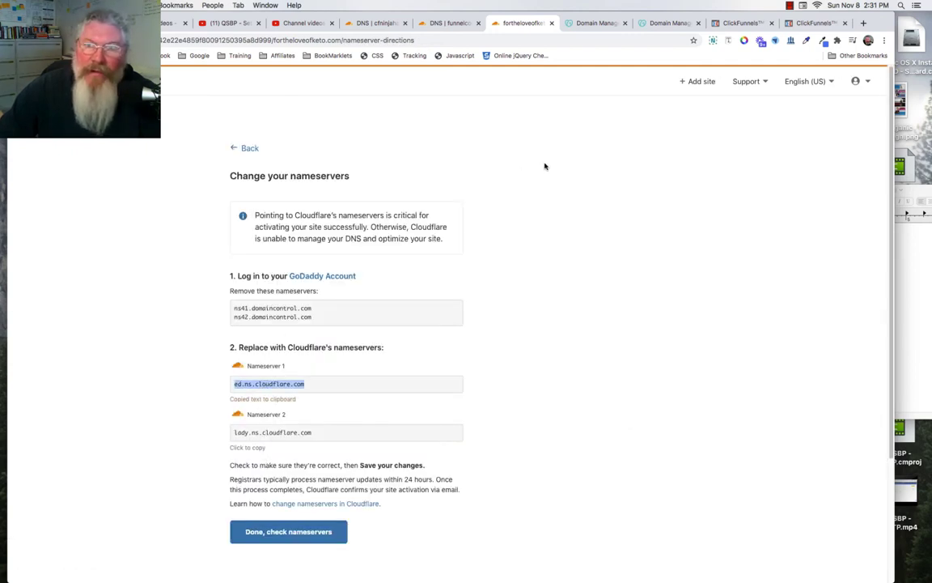
left_click(662, 23)
scroll(478, 308, "down", 5)
left_click(339, 361)
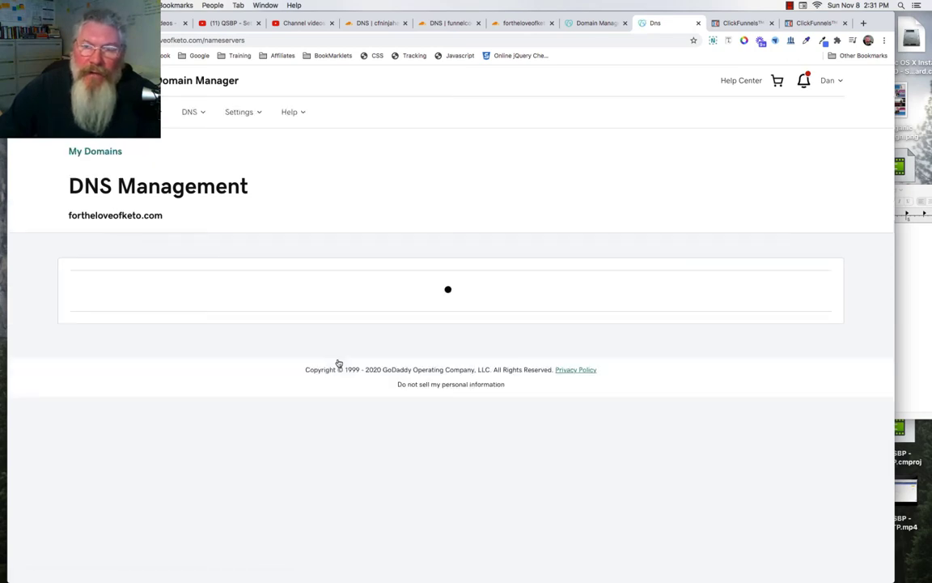
left_click(194, 477)
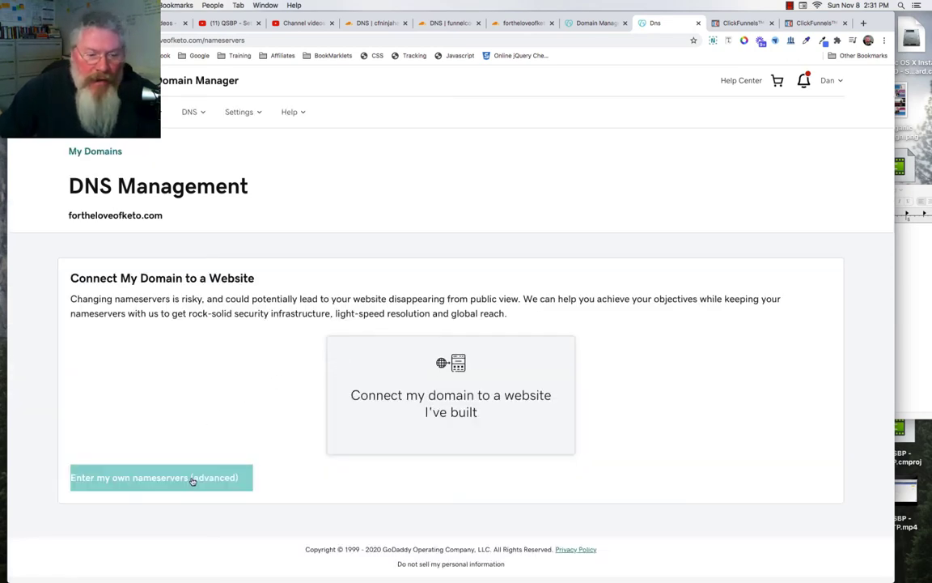
left_click(176, 340)
key("super+v")
- Copy Cloudflare's second nameserver, lady.ns.cloudflare.com, into the domain's second GoDaddy nameserver entry, then save and consent to the nameserver update
left_click(512, 24)
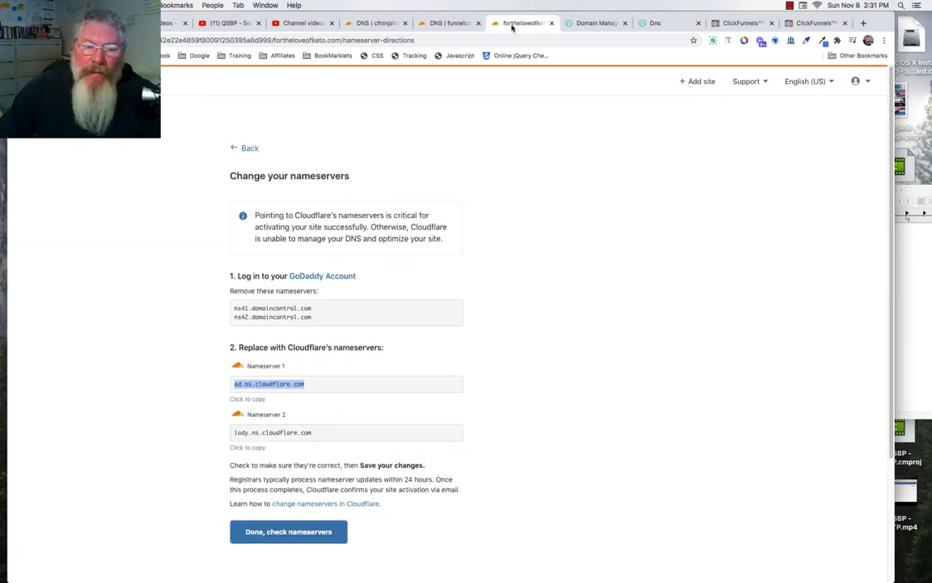
left_click(255, 448)
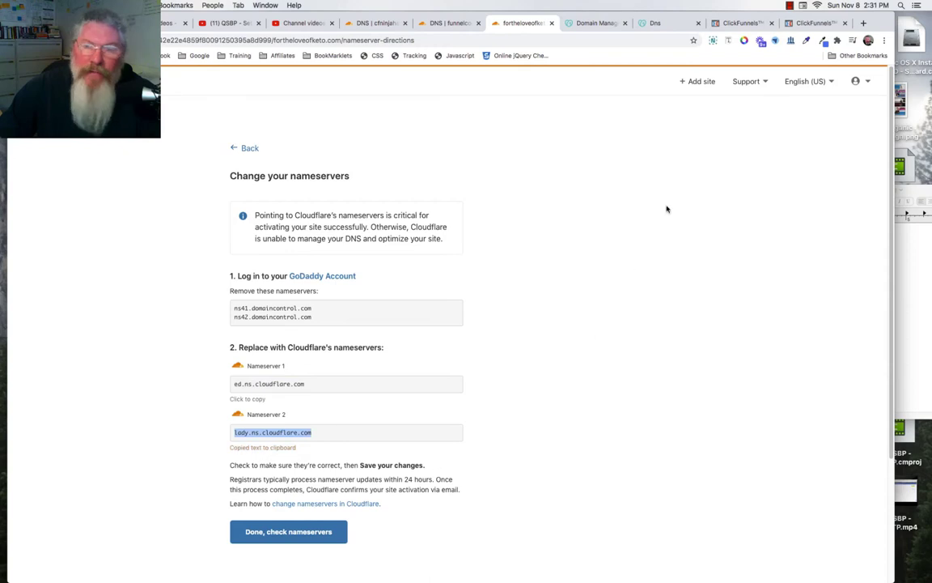
left_click(670, 25)
left_click(234, 368)
key("super+v")
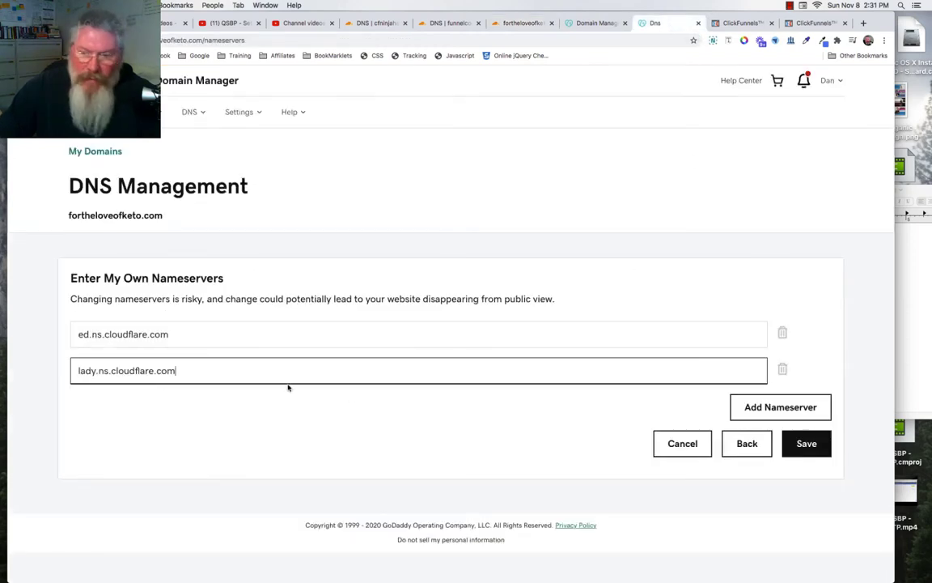
left_click(805, 443)
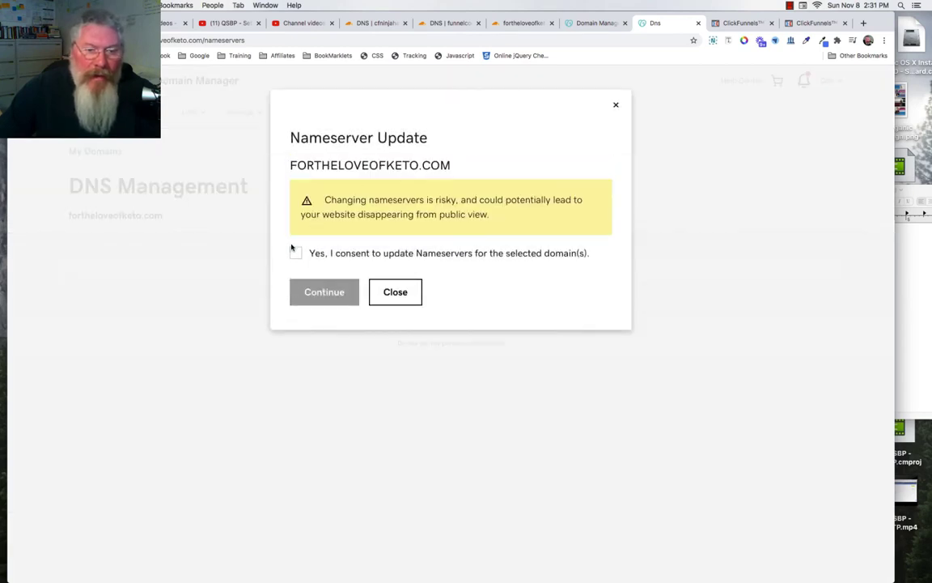
left_click(295, 254)
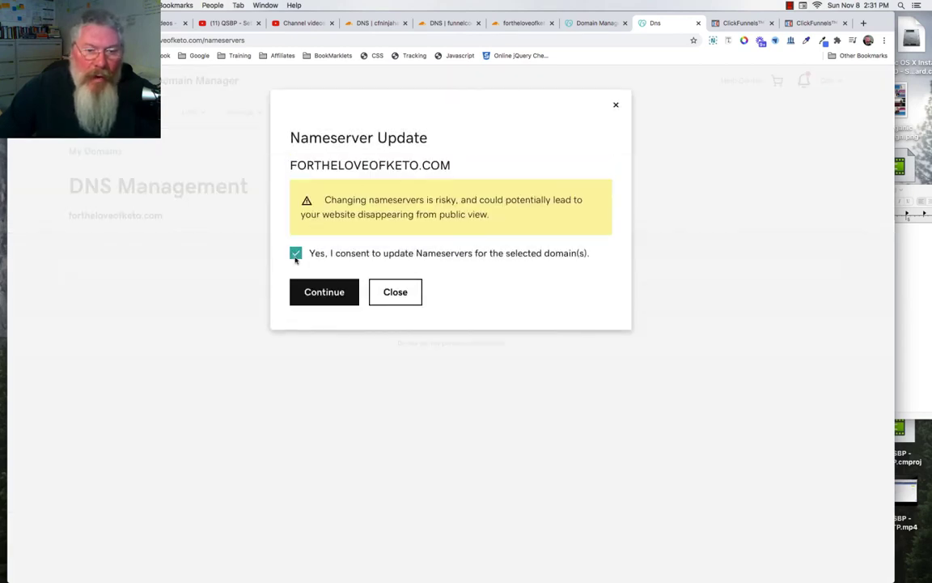
left_click(316, 293)
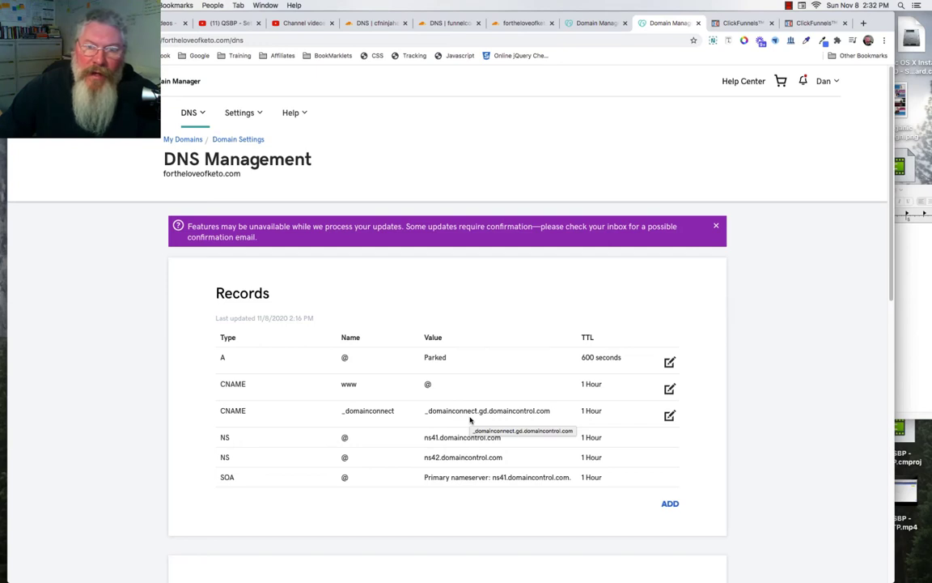
- Have Cloudflare check the nameservers, then save the Quick Start Guide security settings with Automatic HTTPS Rewrites and Always Use HTTPS on
left_click(518, 23)
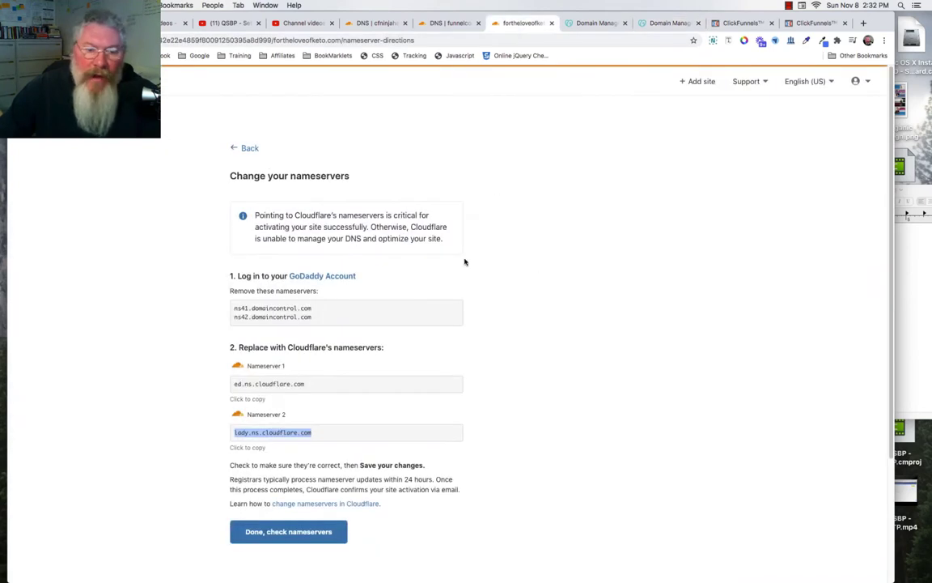
left_click(247, 536)
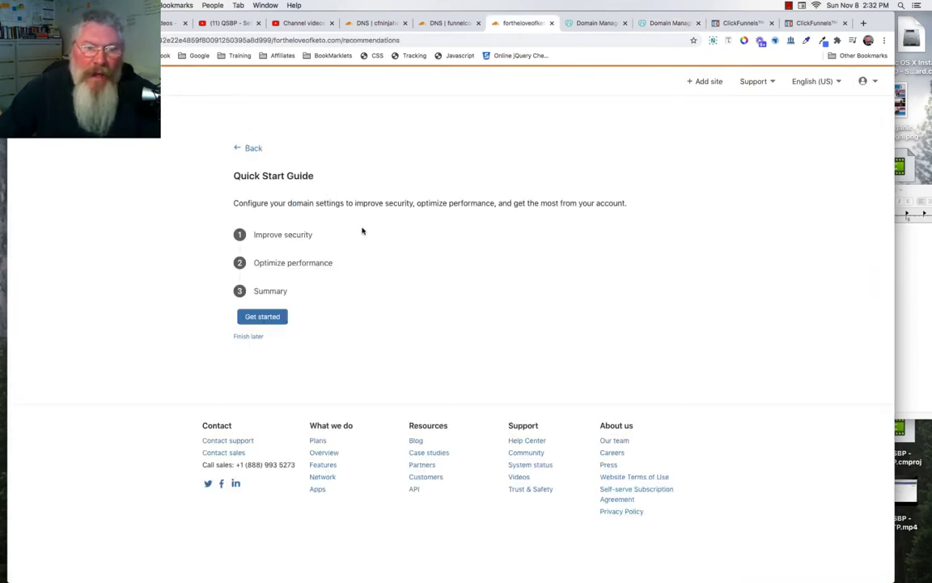
left_click(259, 318)
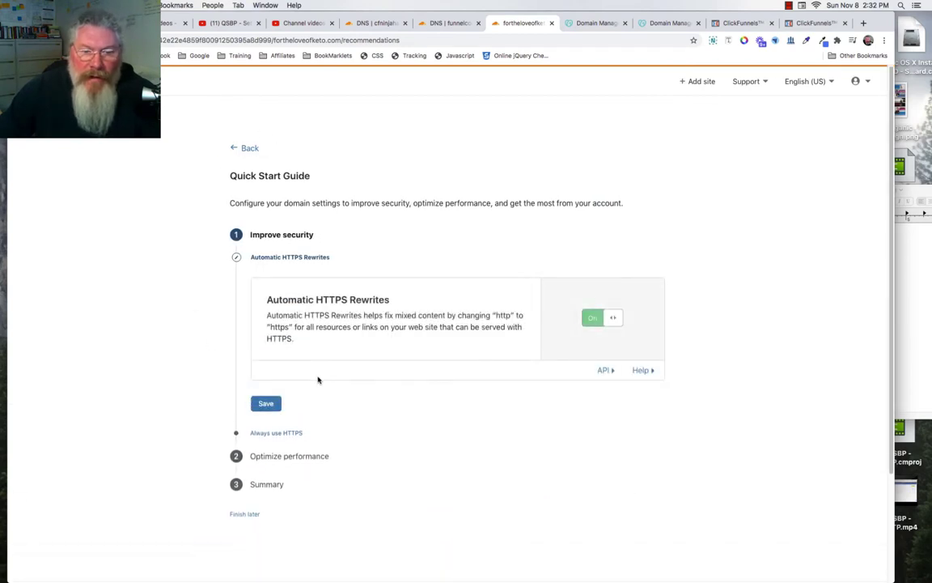
left_click_drag(267, 300, 411, 300)
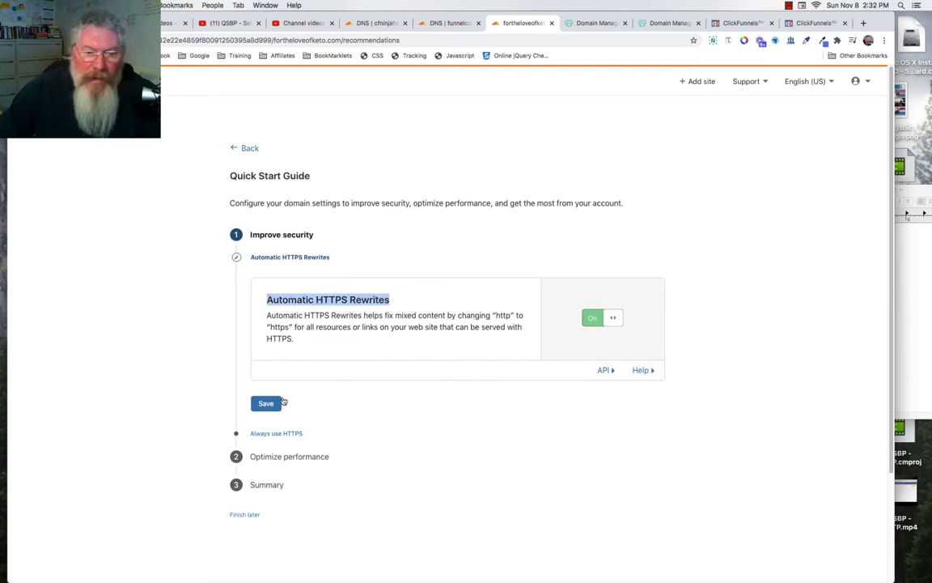
left_click(267, 403)
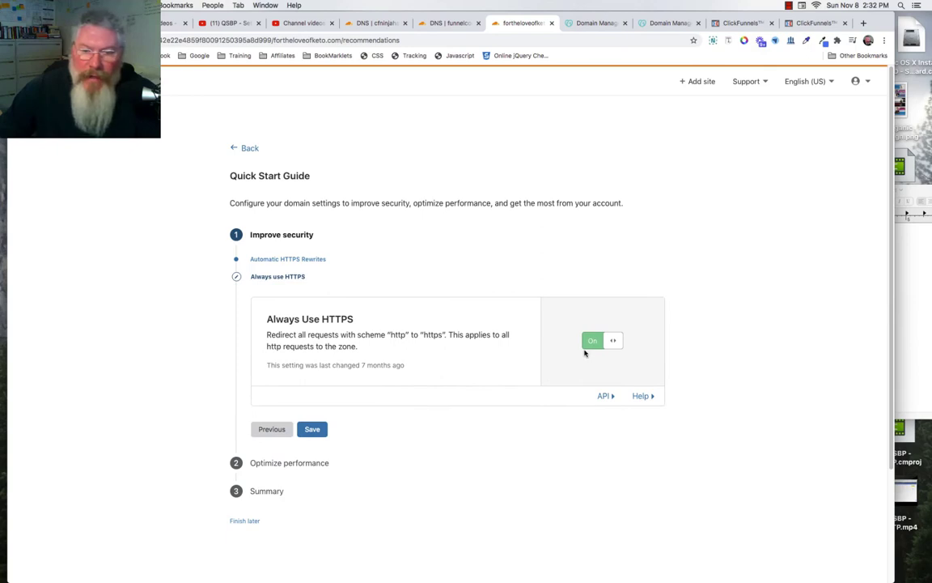
left_click(315, 430)
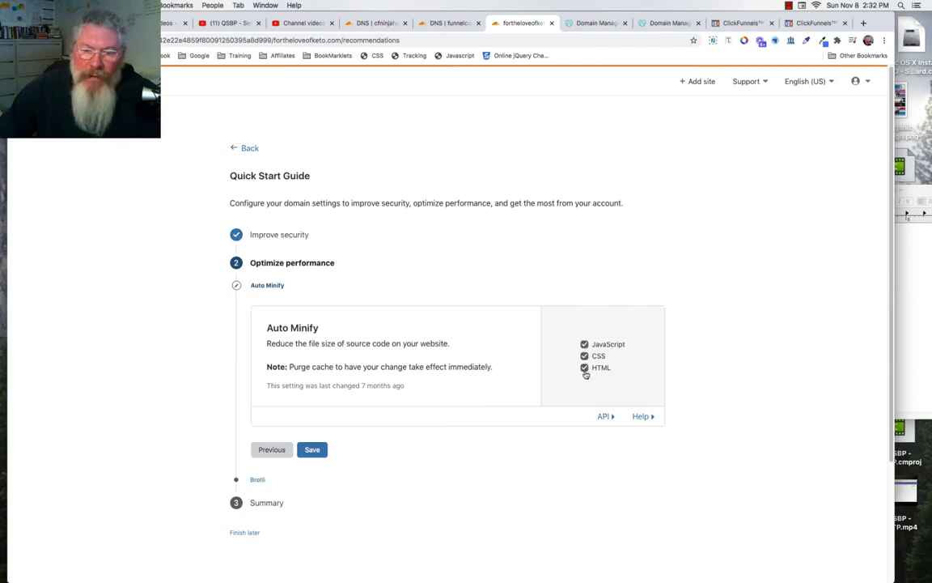
- Save Auto Minify for JavaScript, CSS and HTML and Brotli on, then finish the Quick Start Guide
left_click(319, 450)
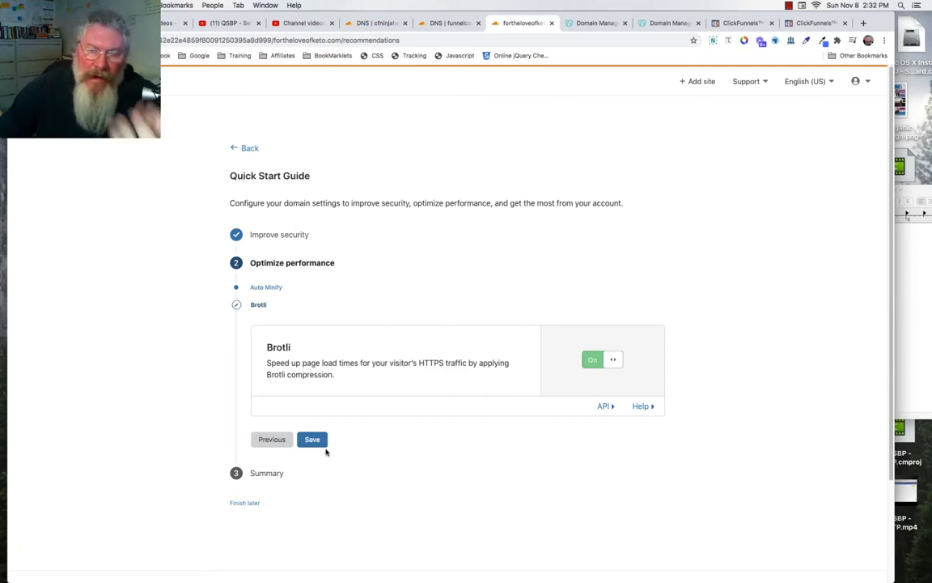
left_click(314, 442)
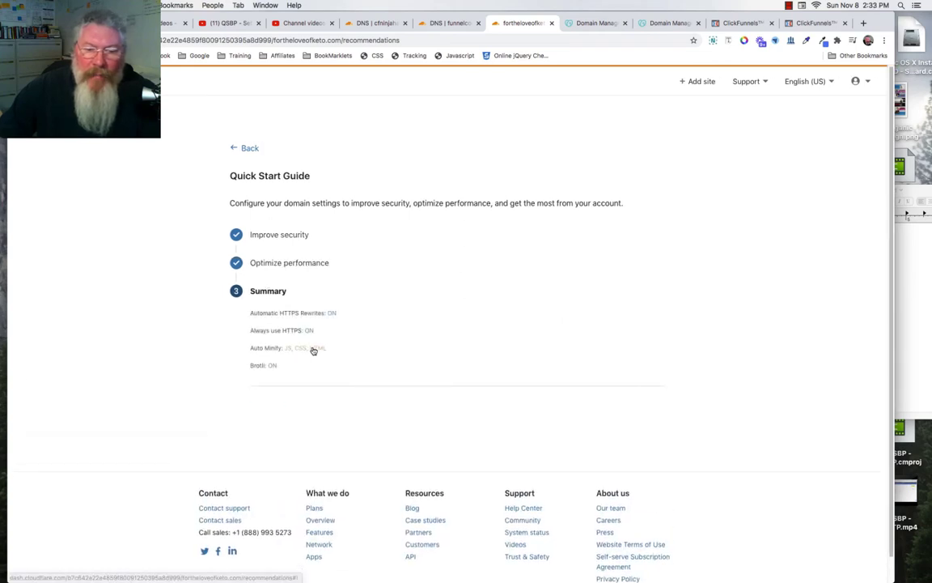
left_click(272, 409)
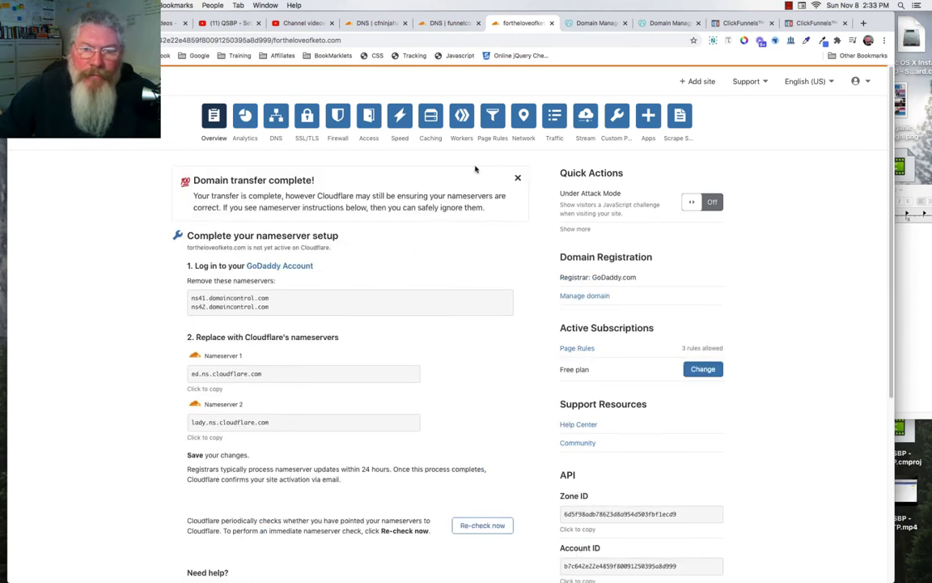
left_click(495, 117)
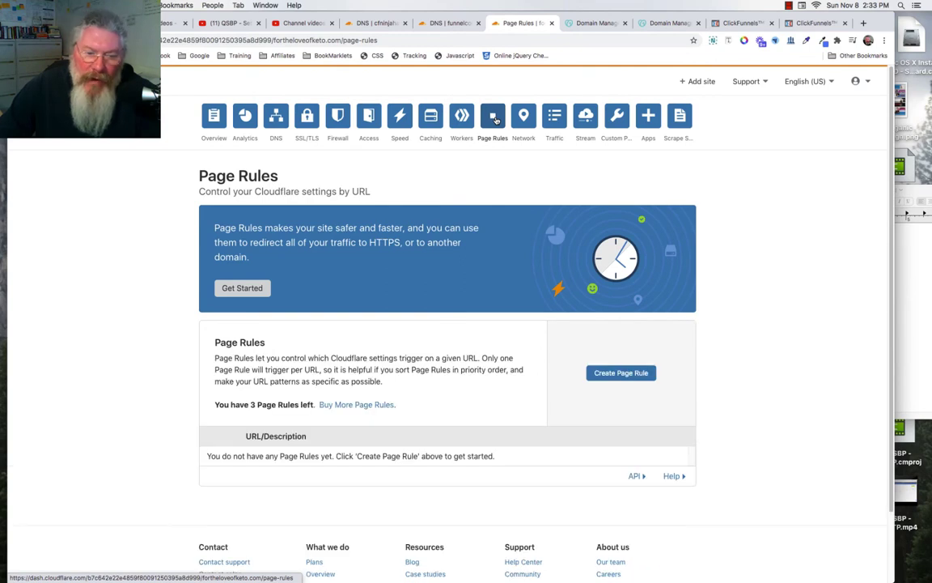
left_click(621, 373)
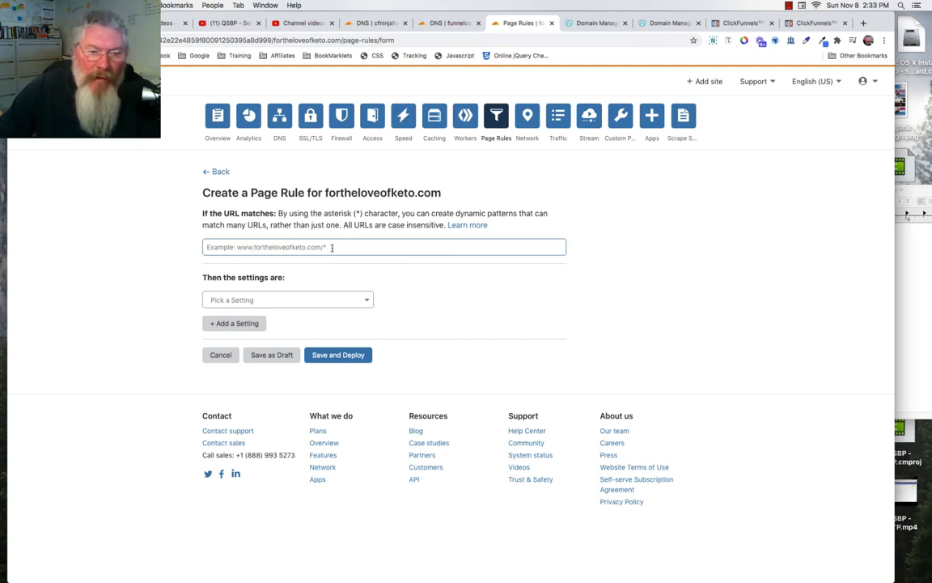
left_click(331, 248)
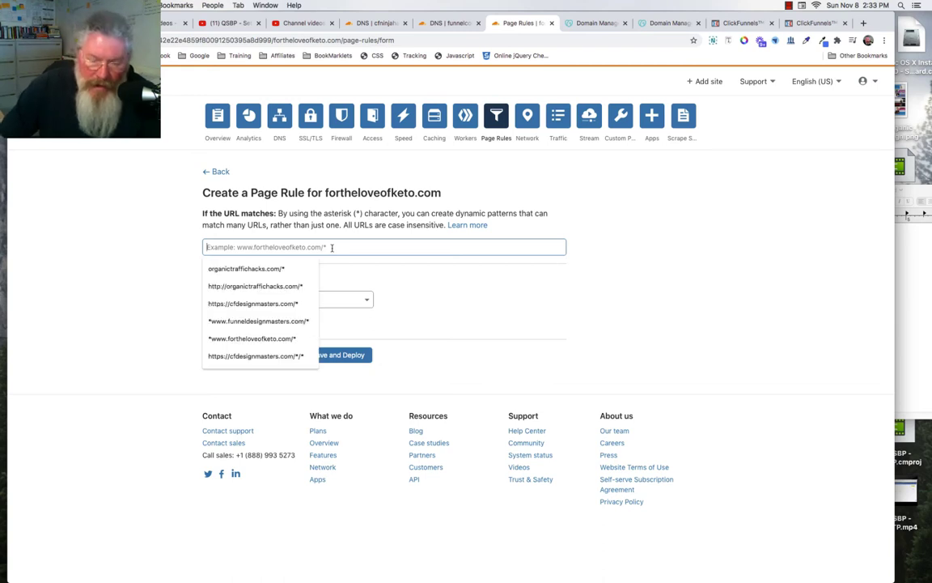
type("*")
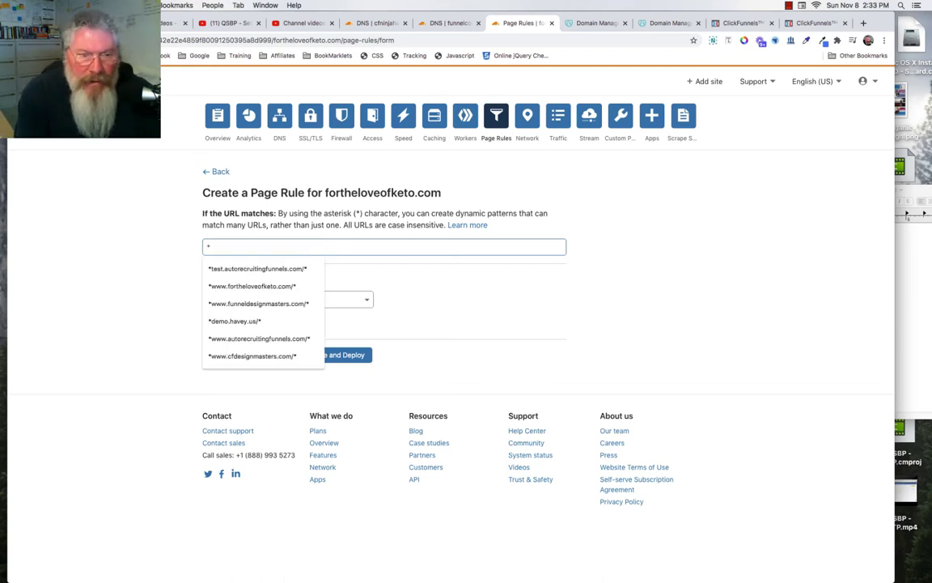
type("www.")
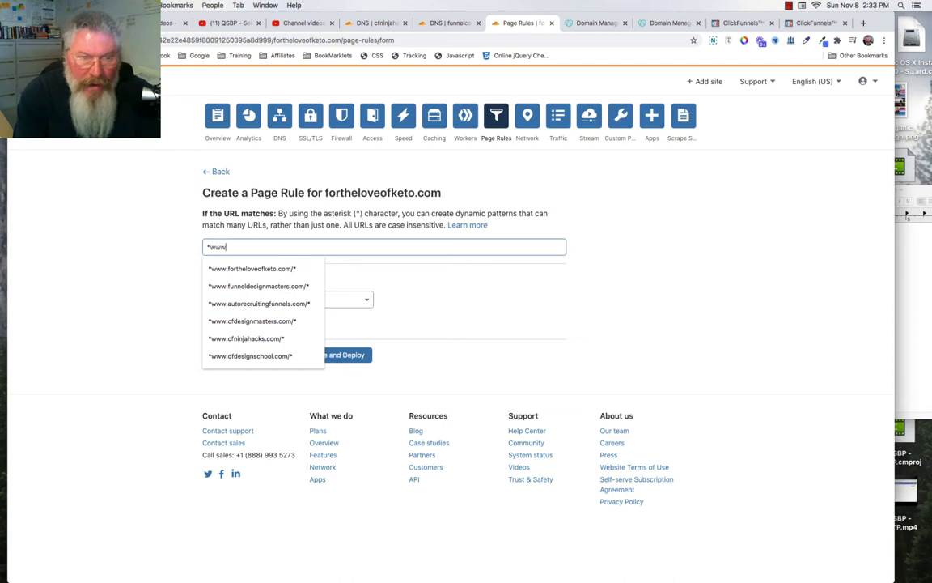
type("fo")
key("Down")
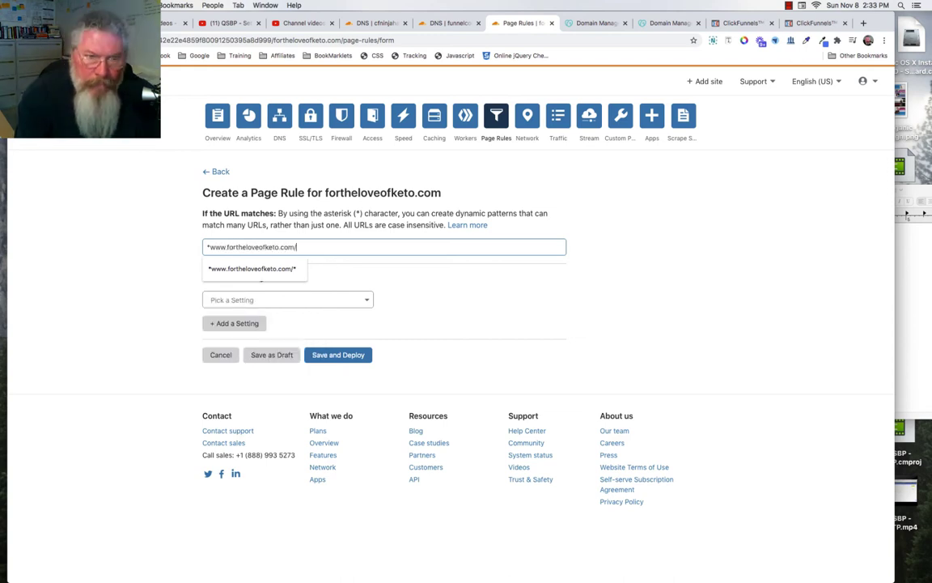
key("Return")
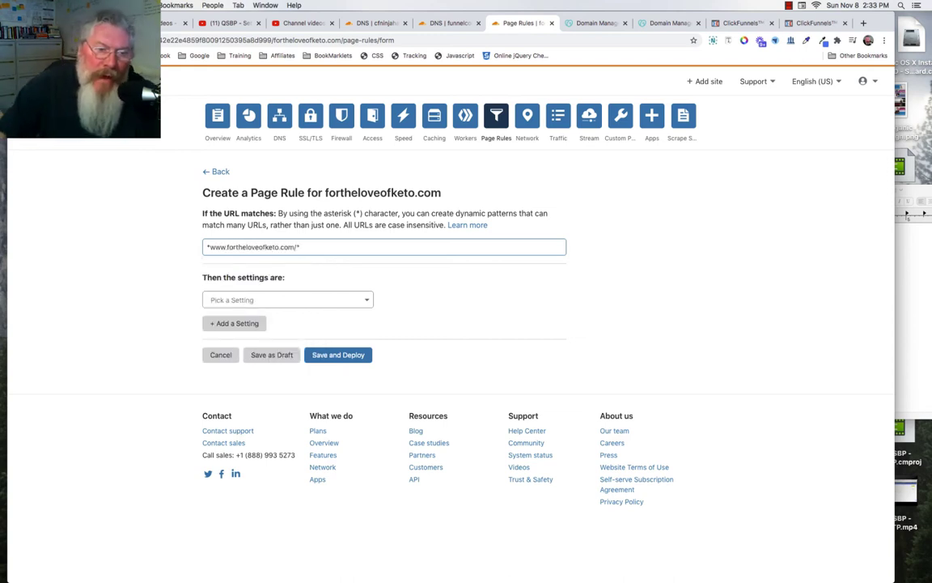
left_click(279, 300)
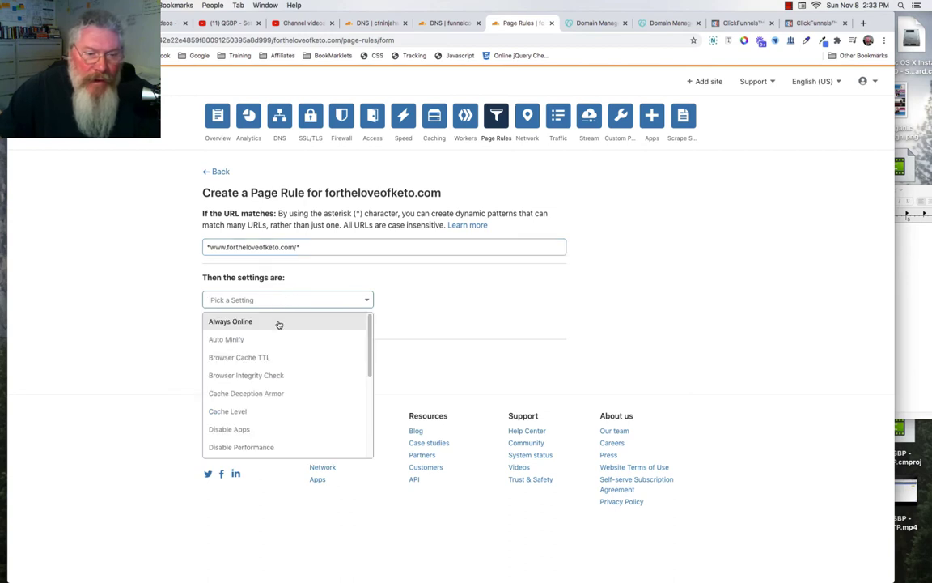
scroll(265, 386, "down", 3)
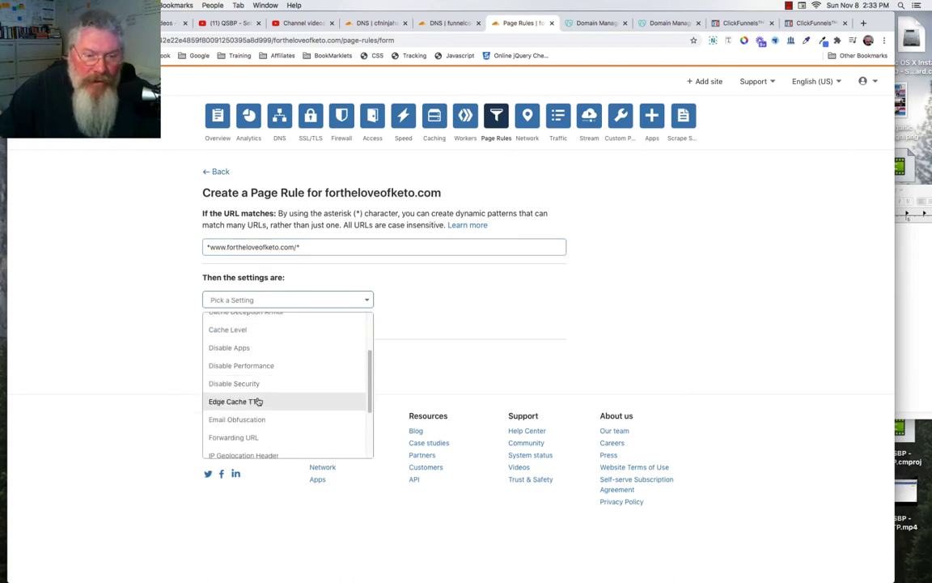
left_click(243, 437)
left_click(441, 299)
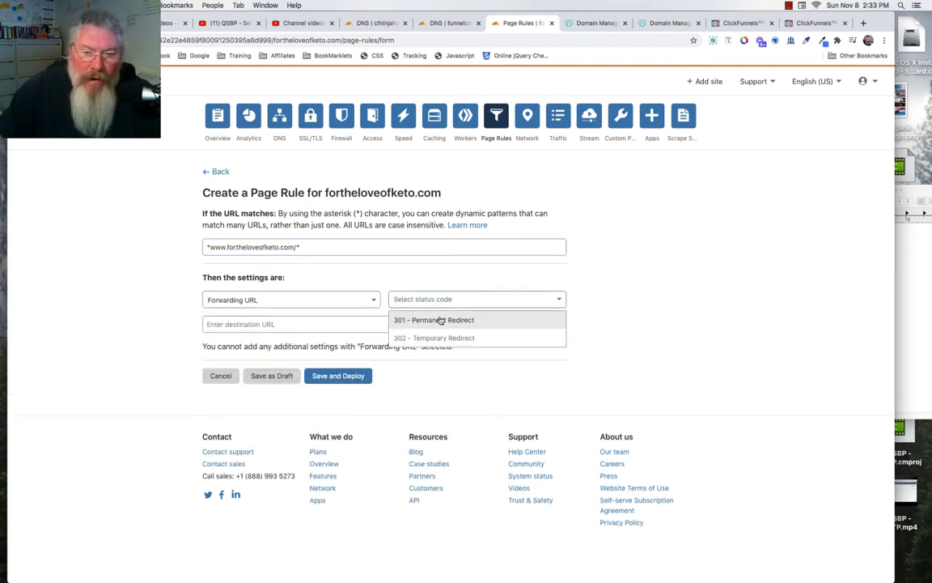
left_click(440, 321)
left_click(437, 324)
type("https:/")
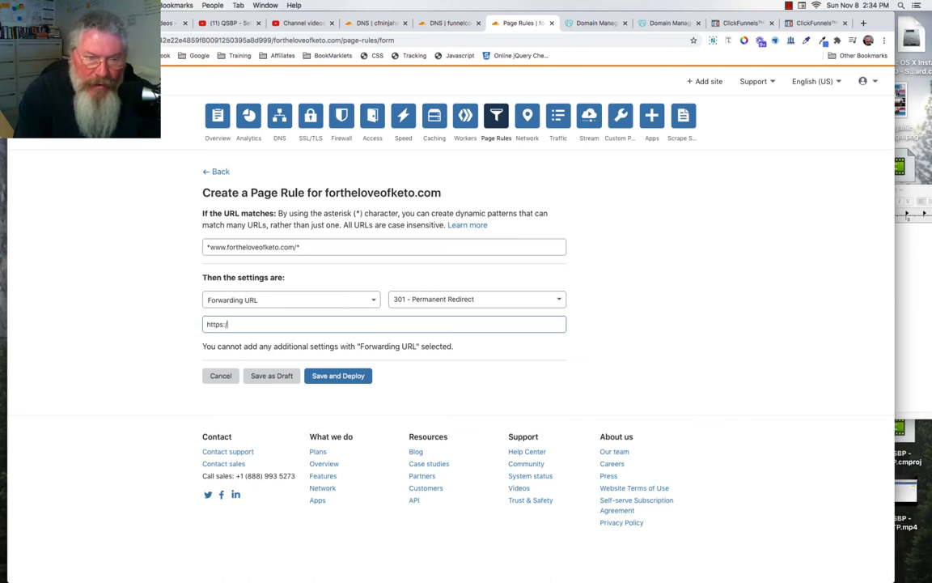
type("/fortheloveofketo.com/$2")
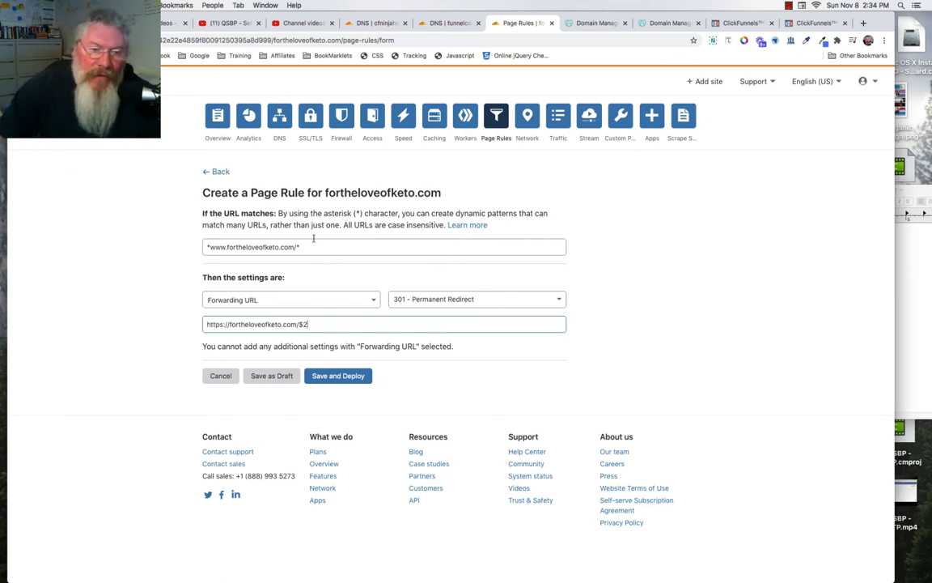
- Examine how the two asterisks in the page rule's URL pattern relate to the $2 placeholder in the destination URL
left_click(297, 246)
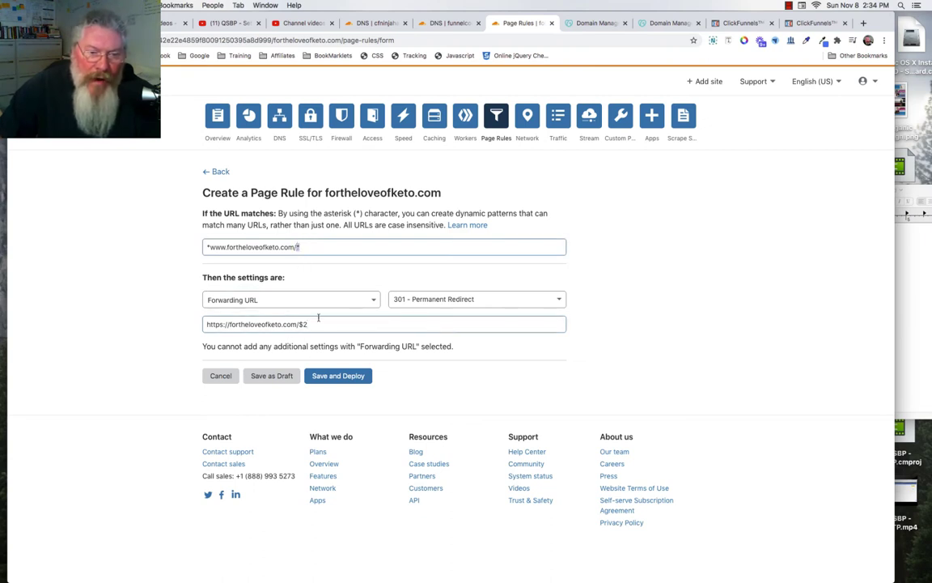
left_click(209, 247)
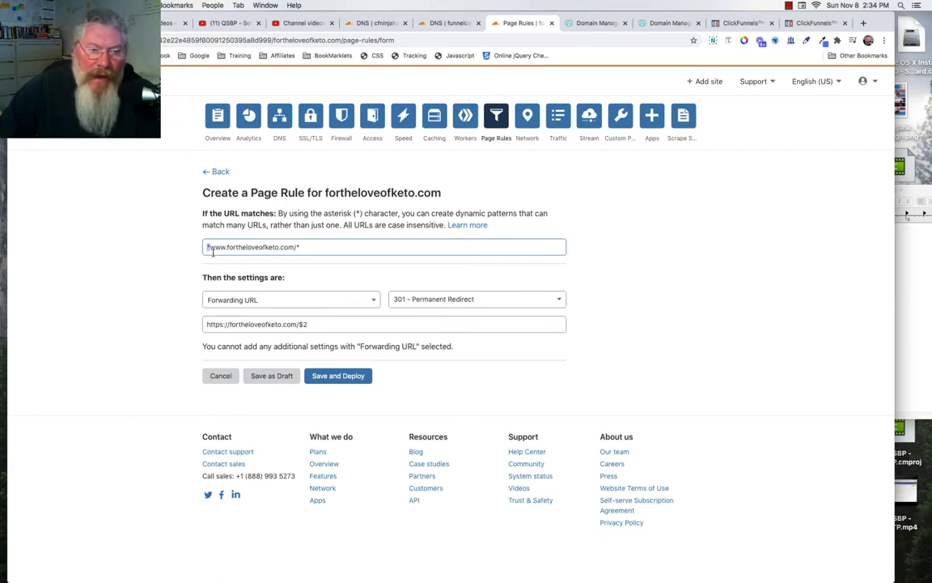
double_click(205, 324)
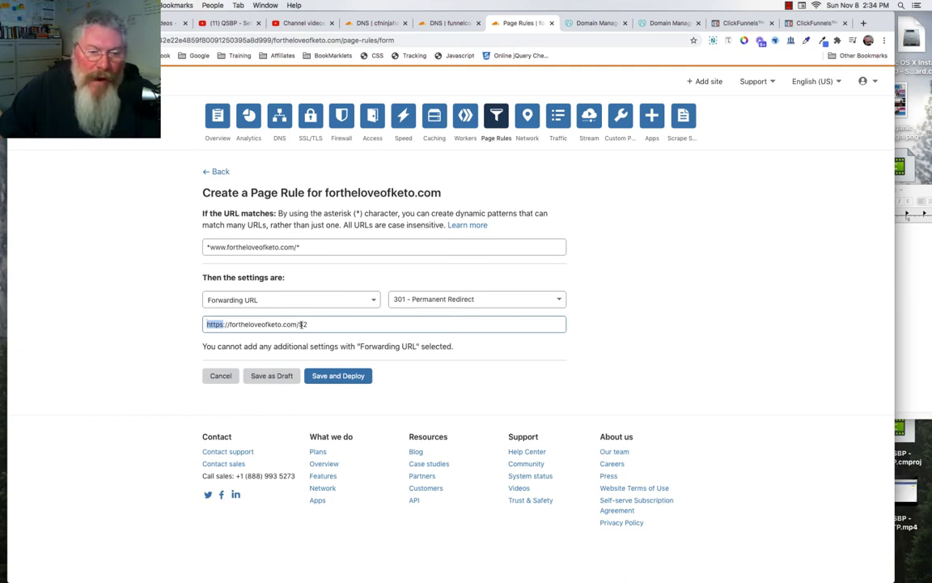
left_click(298, 246)
type("/*")
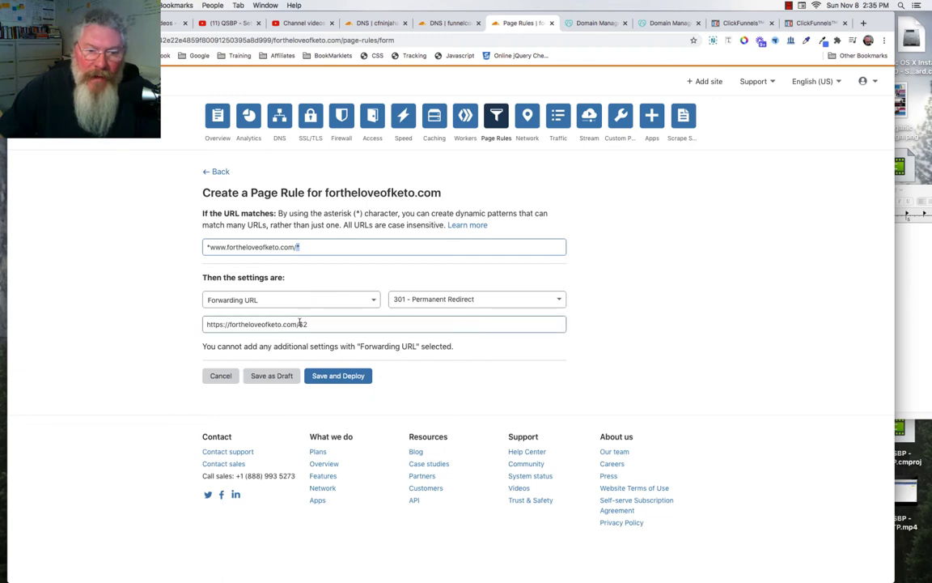
left_click_drag(298, 323, 320, 327)
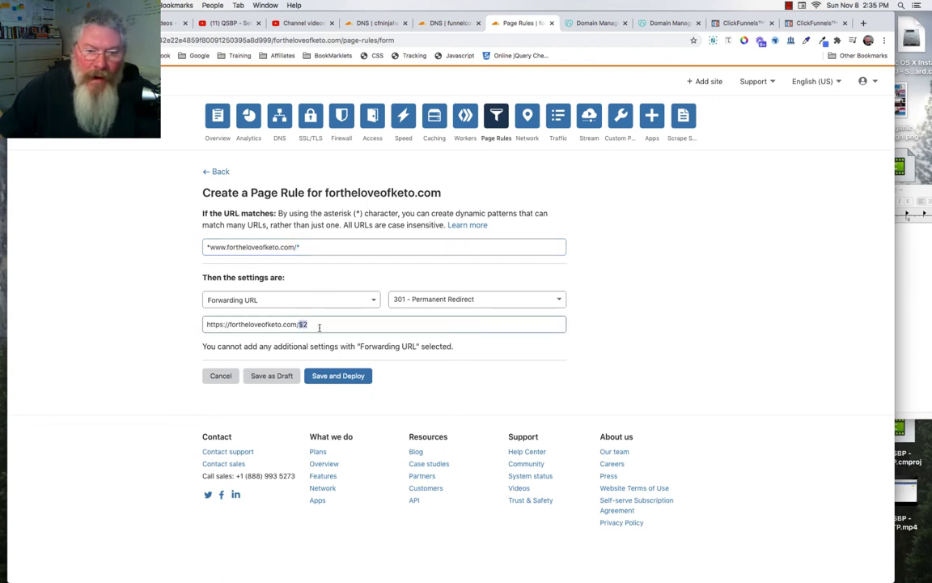
left_click(355, 342)
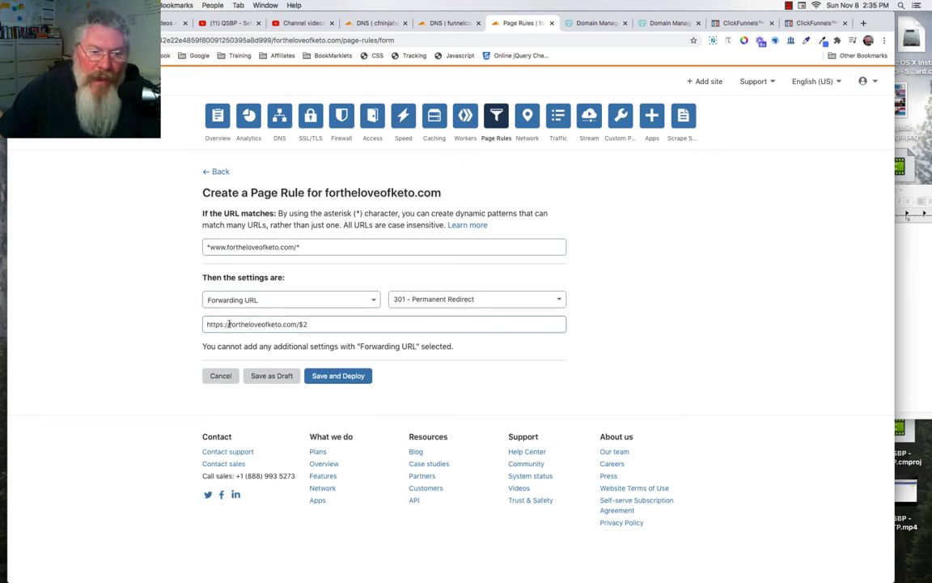
left_click(228, 324)
type("blog.")
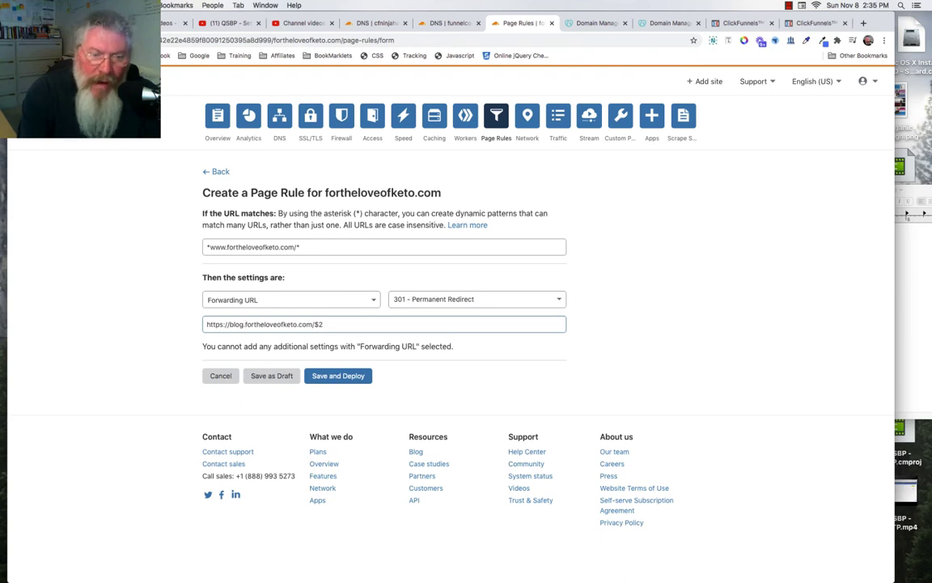
left_click(350, 377)
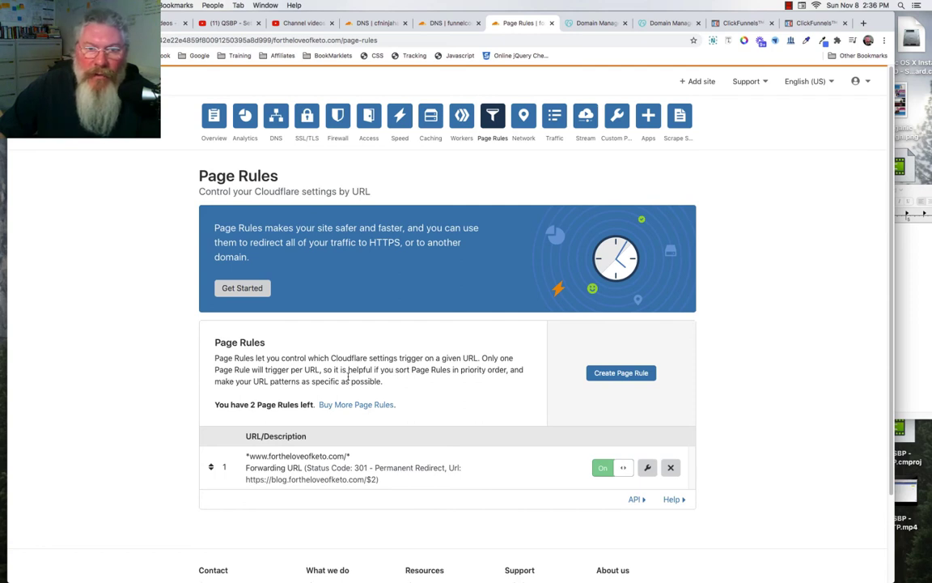
- Switch to ClickFunnels and enter demo.fortheloveofketo.com as the existing domain to add
left_click(213, 119)
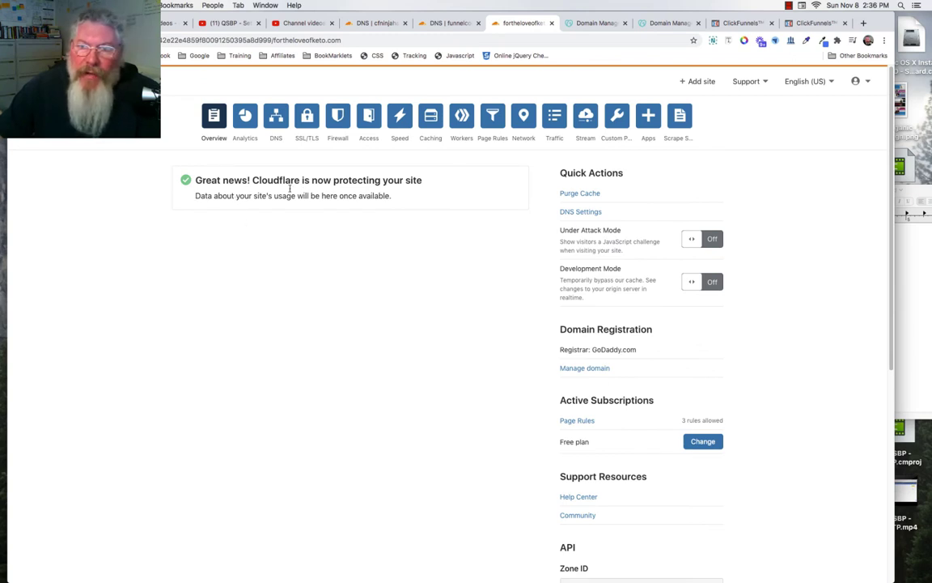
left_click(812, 23)
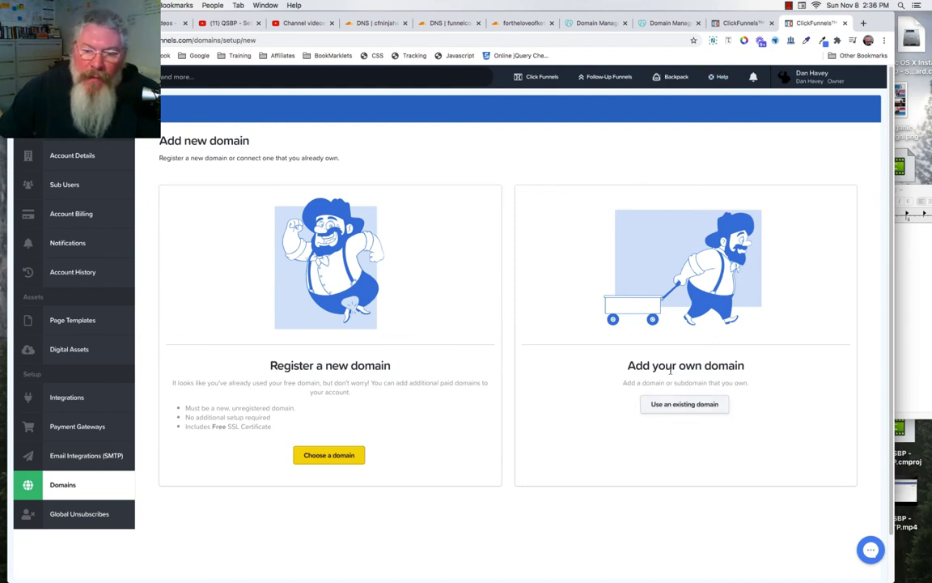
left_click(683, 407)
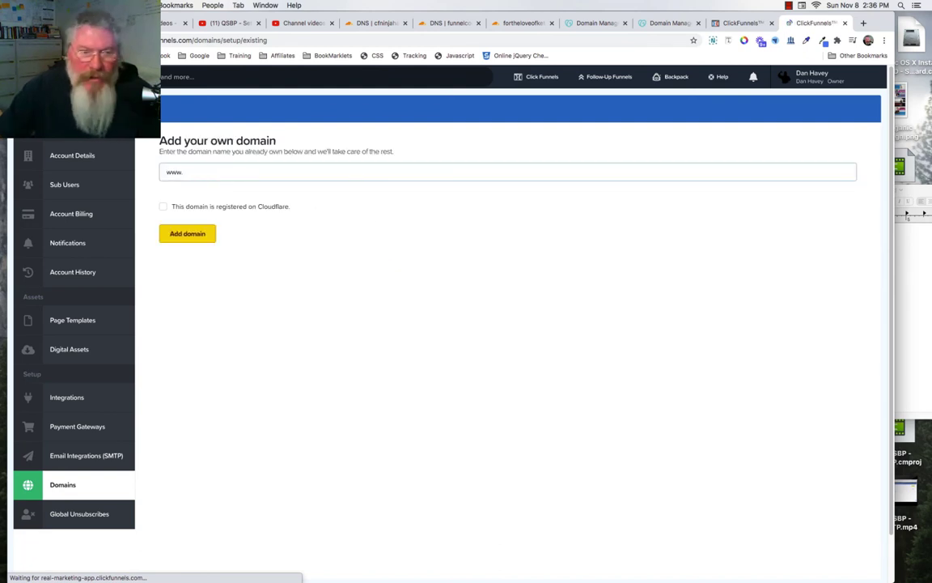
key("BackSpace")
key("BackSpace")
key("BackSpace")
key("BackSpace")
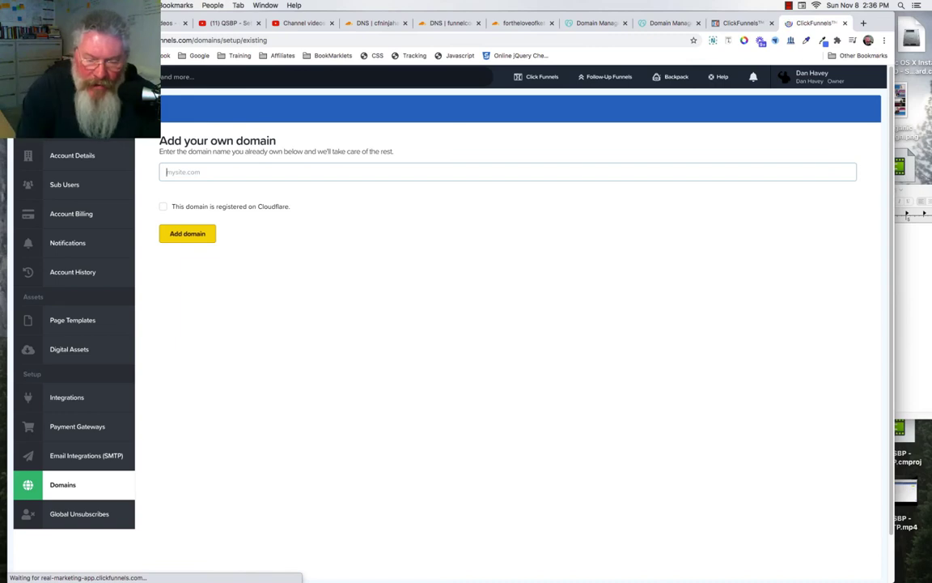
type("forthel")
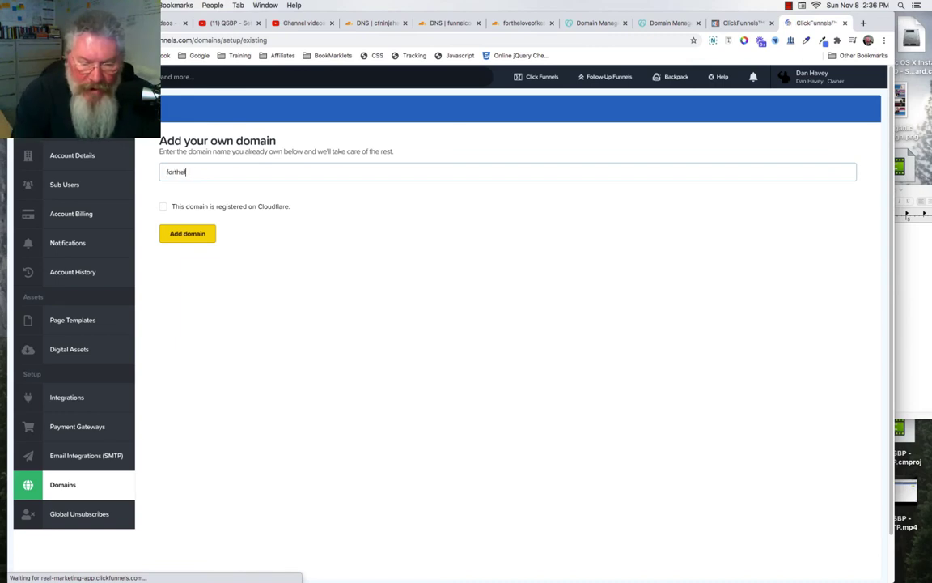
type("oveof")
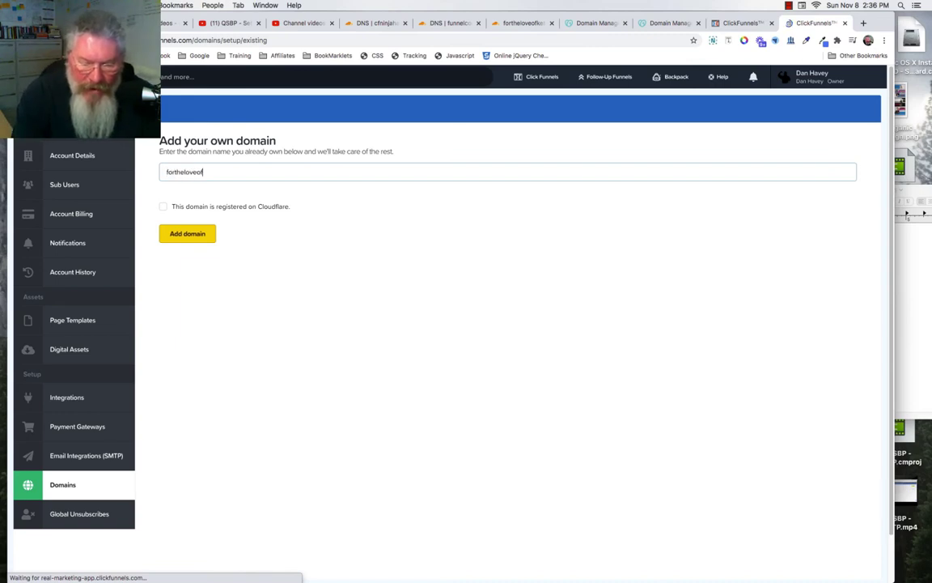
type("keto.com")
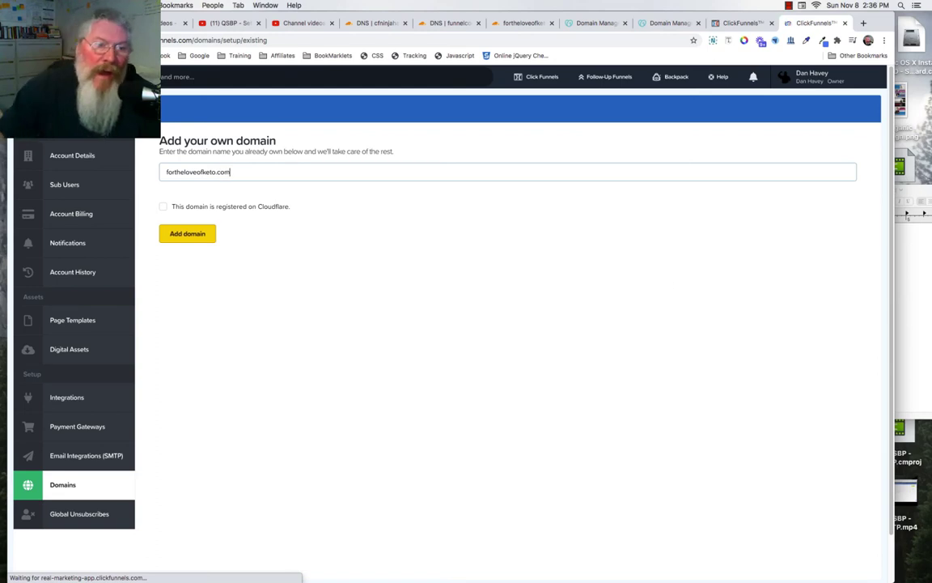
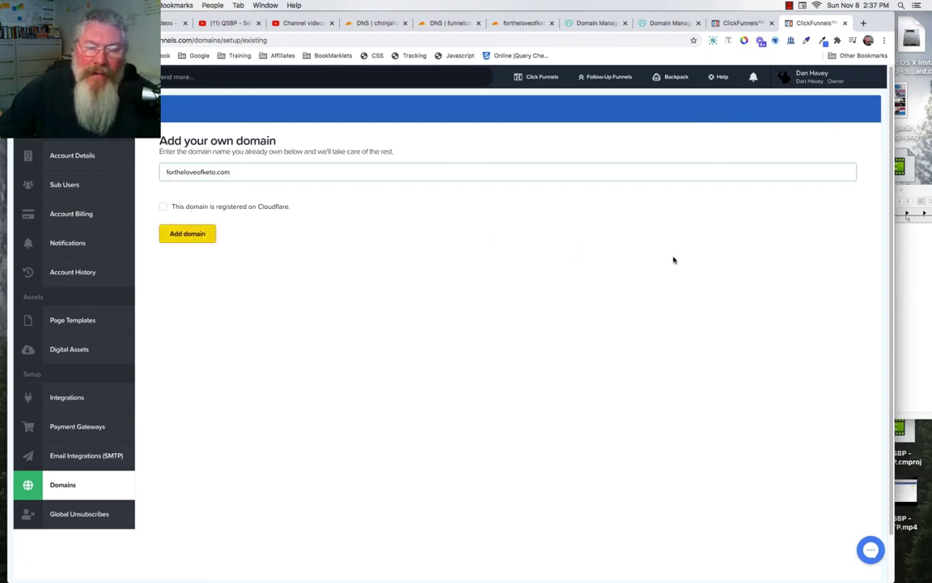
type("dem")
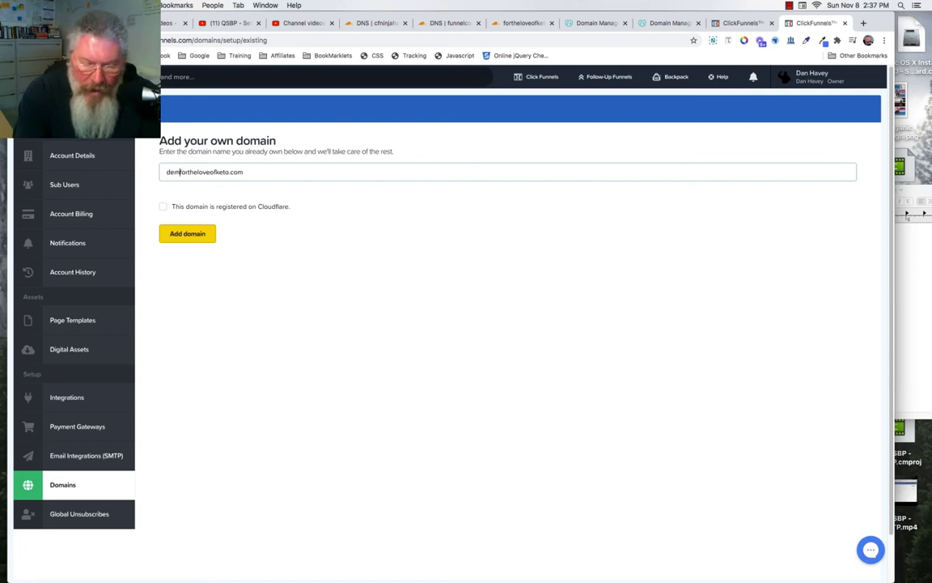
type("o.")
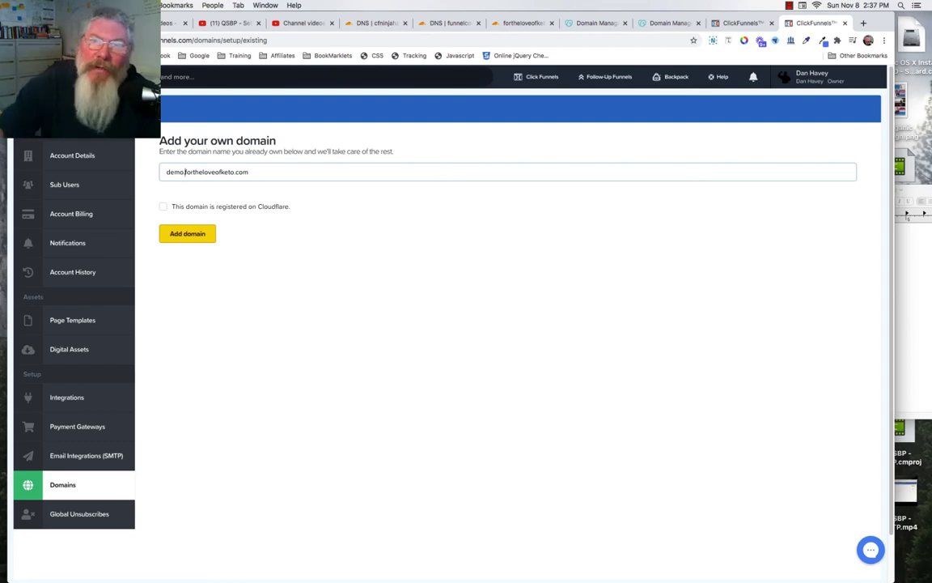
- Start a new CNAME record named demo in Cloudflare's DNS management for fortheloveofketo.com
left_click(520, 24)
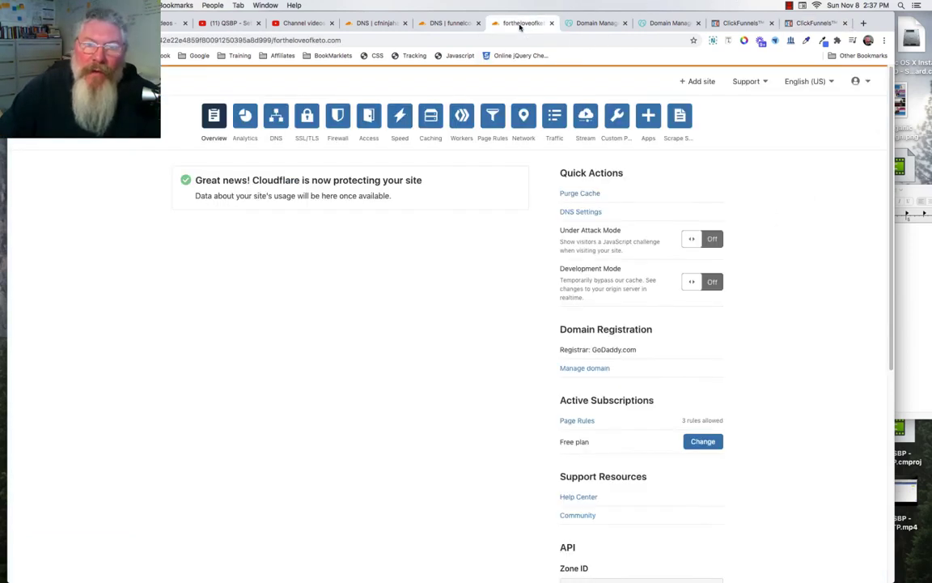
left_click(276, 119)
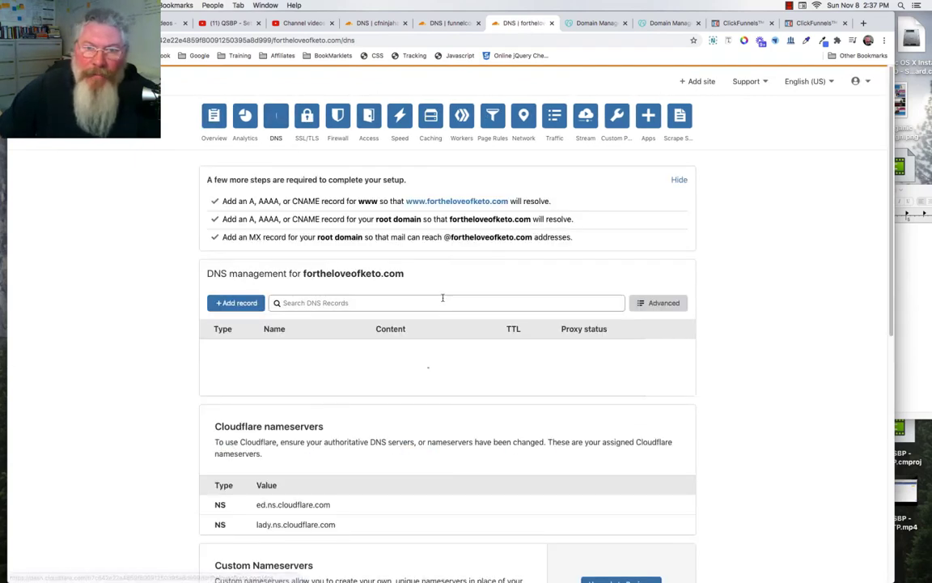
scroll(444, 303, "down", 1)
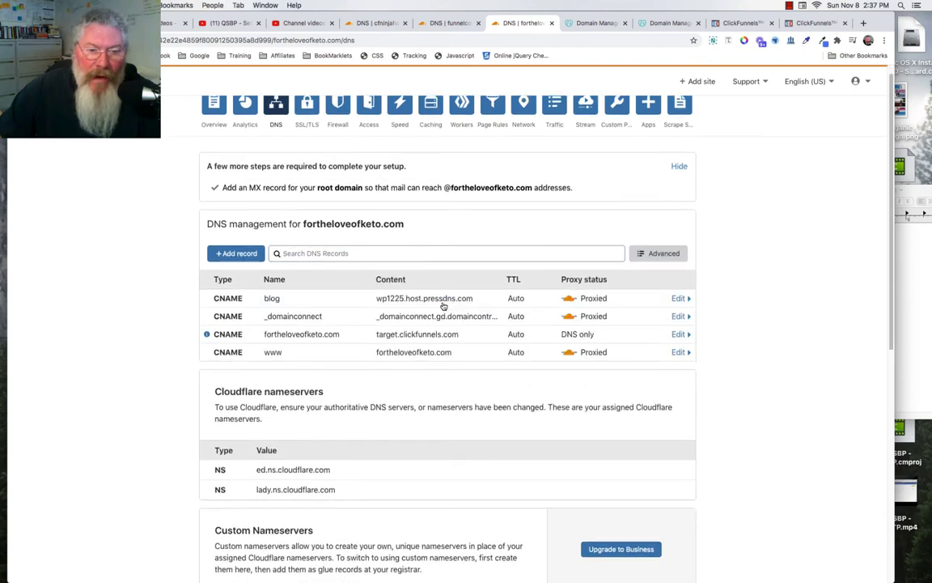
scroll(225, 216, "down", 1)
left_click(234, 219)
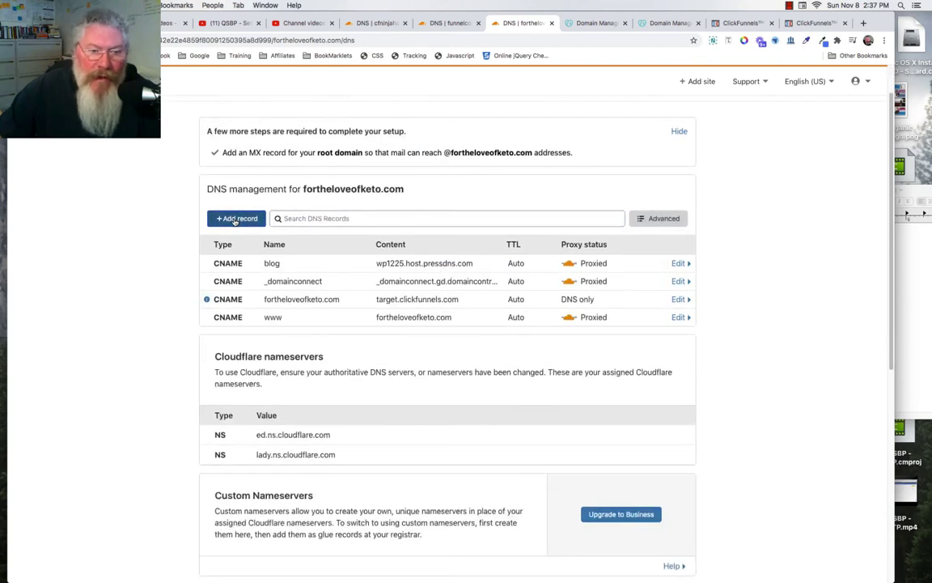
left_click(231, 277)
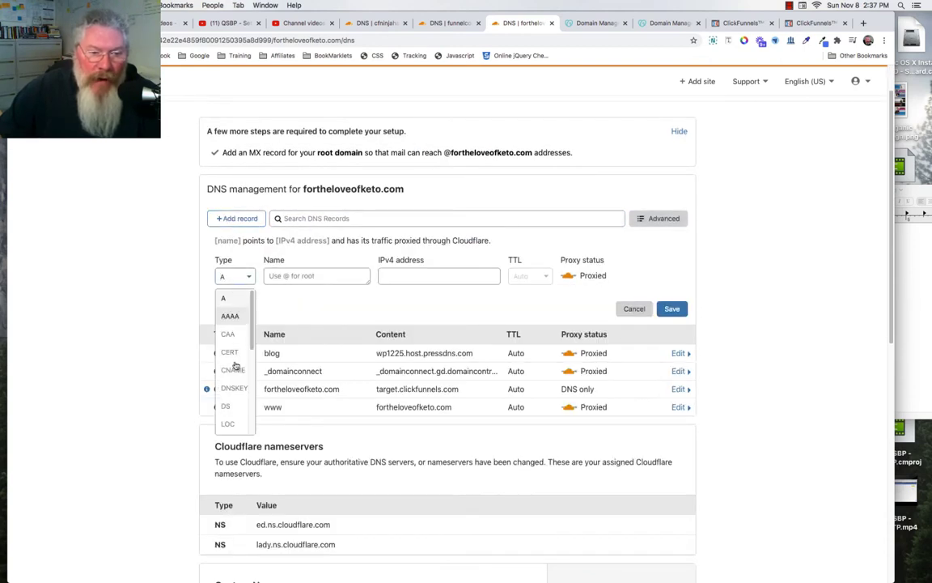
left_click(290, 278)
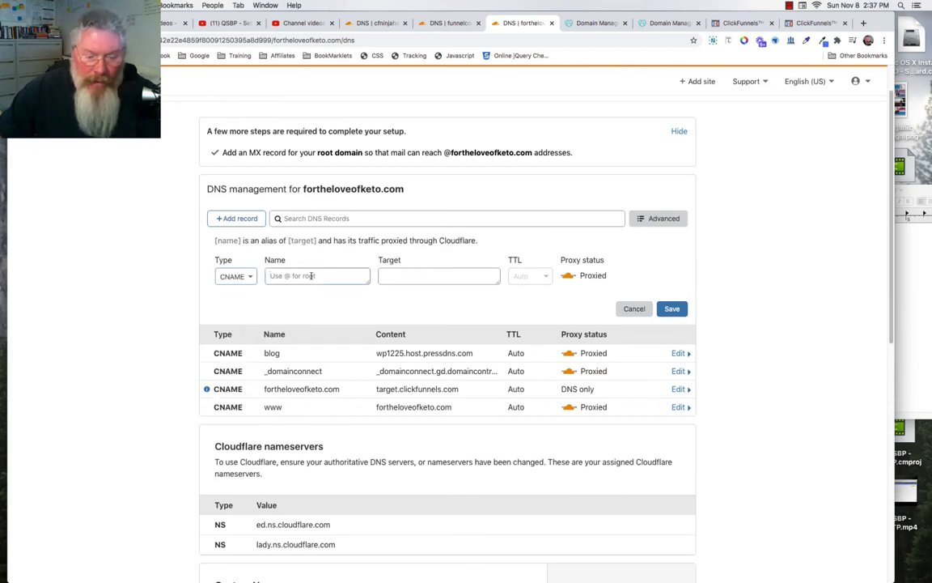
type("demo")
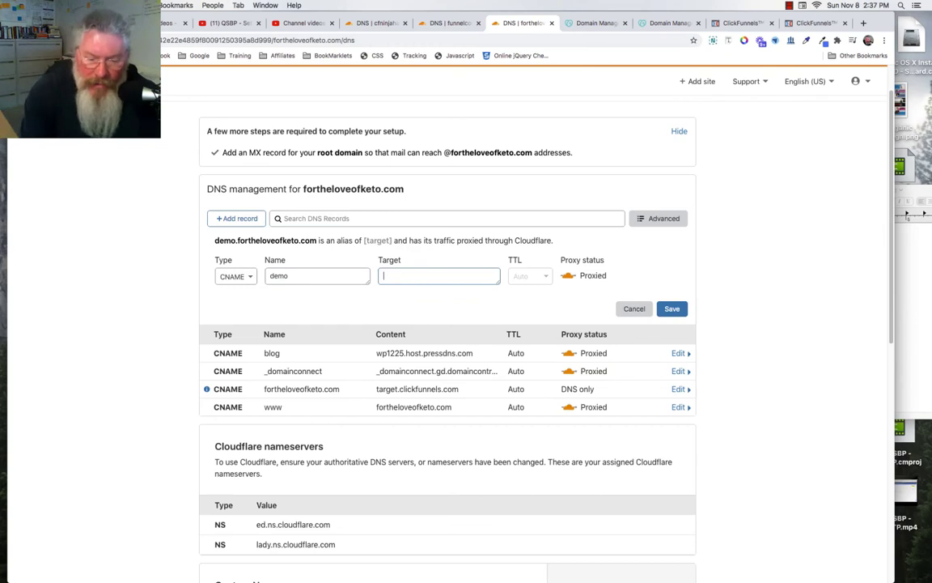
- Target the demo record at target.clickfunnels.com with proxy status DNS only, and save it
type("target.c")
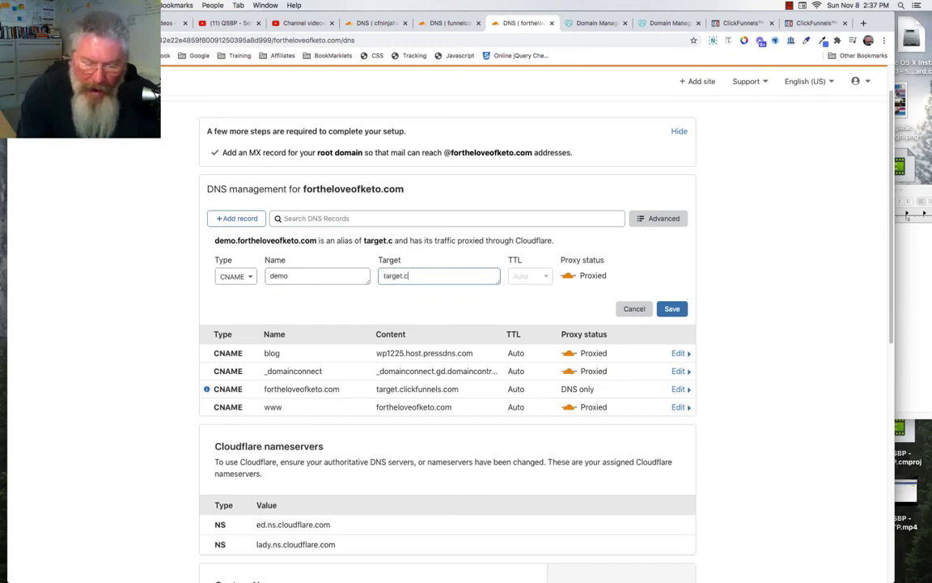
type("lickfunnels/")
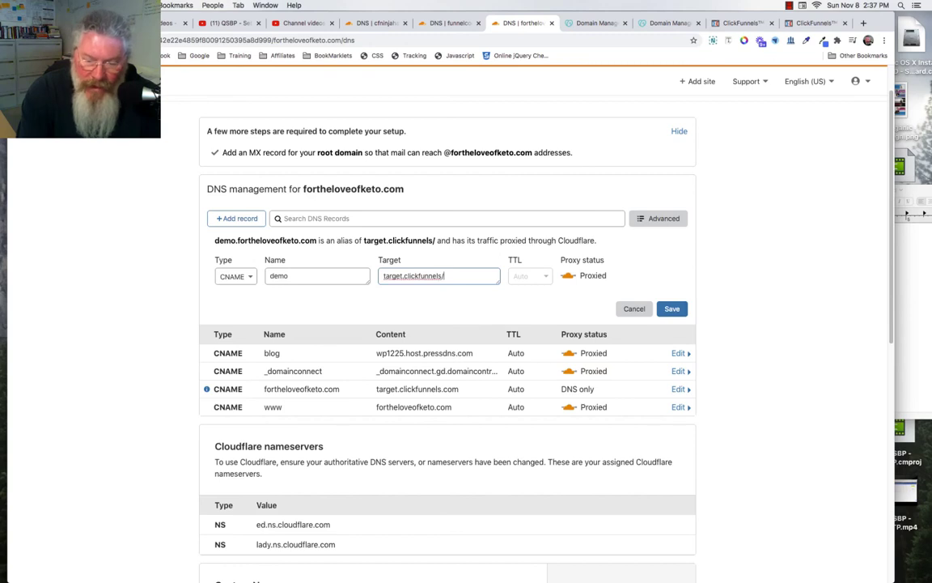
key("BackSpace")
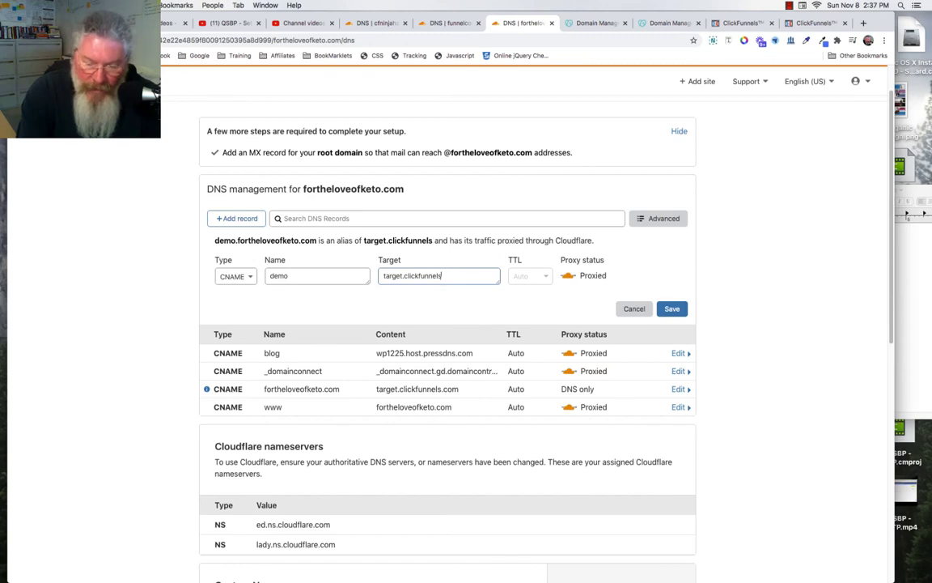
type(".com")
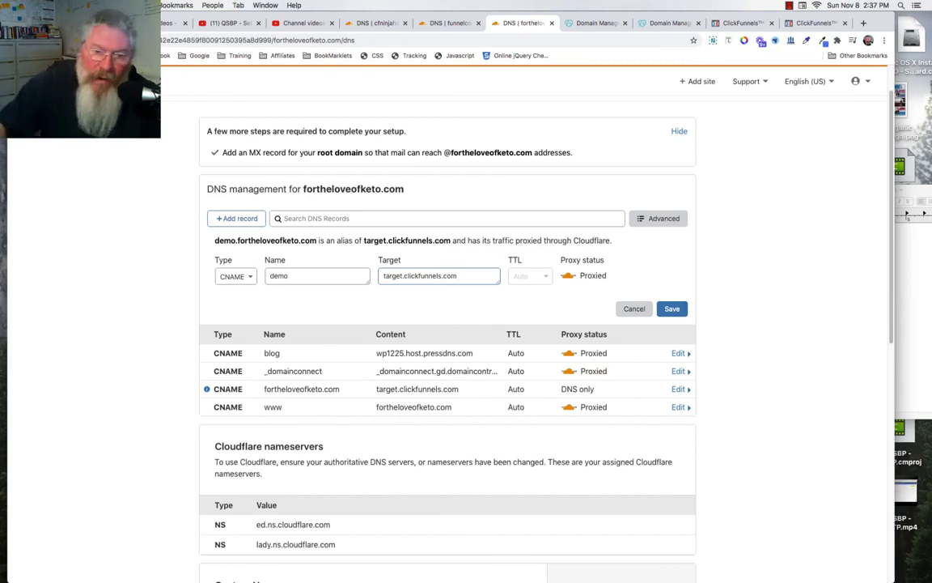
left_click(672, 309)
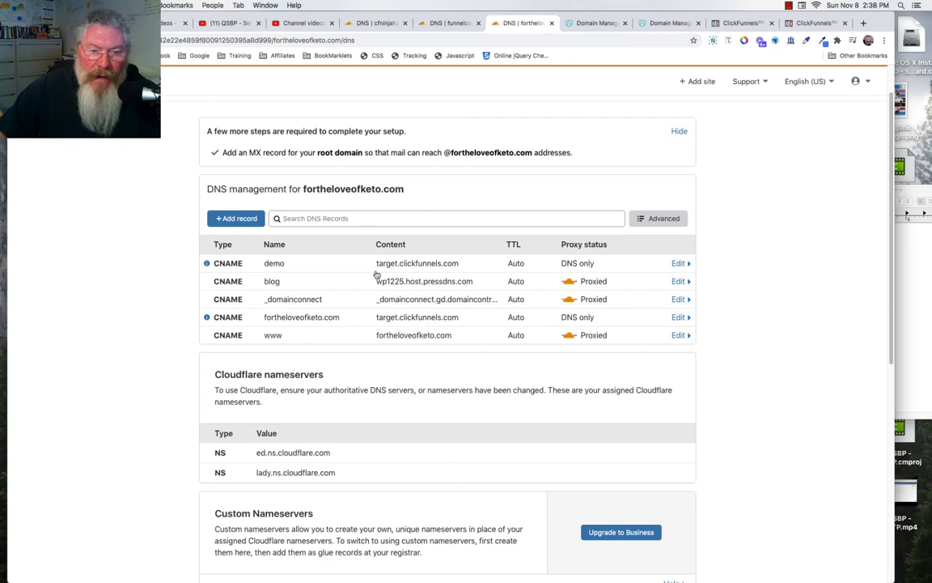
- Return to ClickFunnels, add the demo.fortheloveofketo.com domain, and confirm that its CNAME record has been set up
left_click(808, 24)
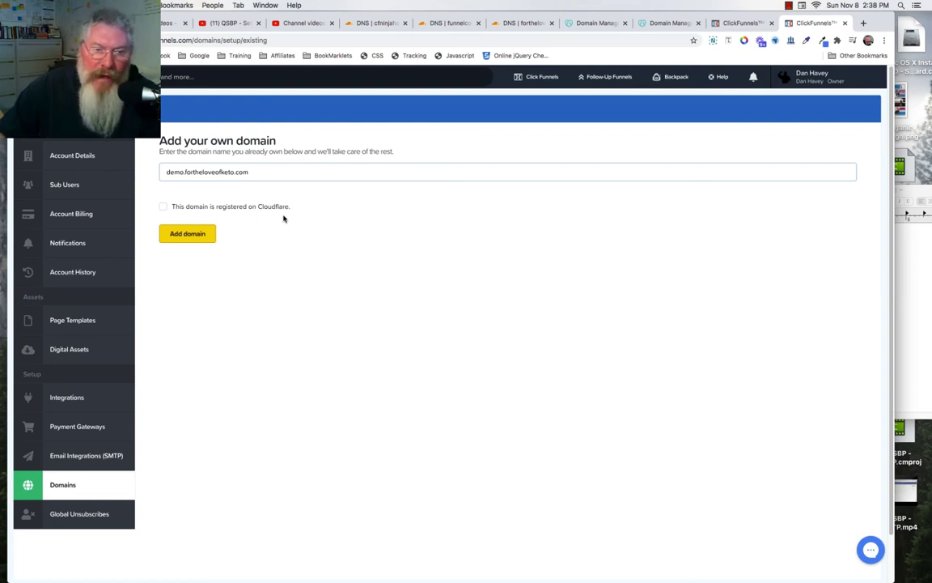
left_click(199, 234)
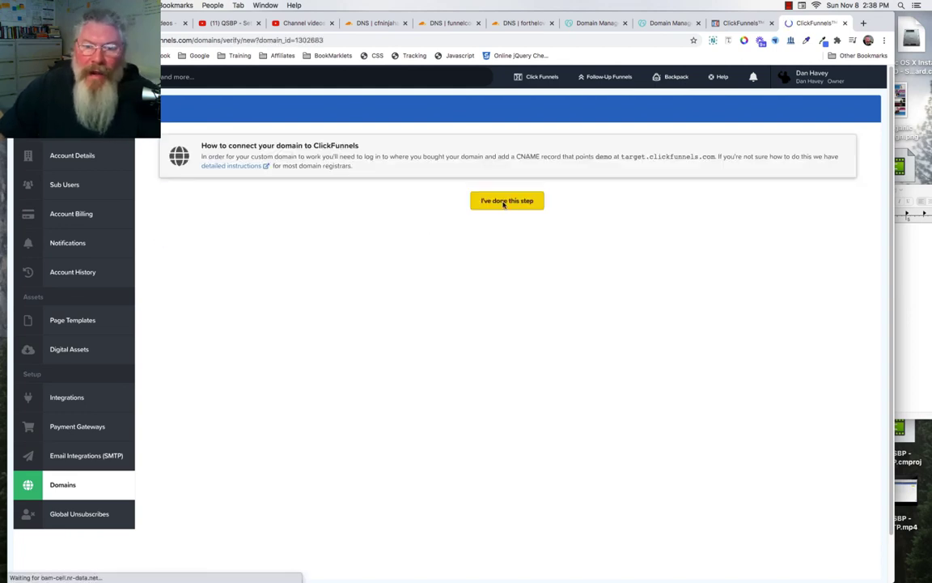
left_click(504, 203)
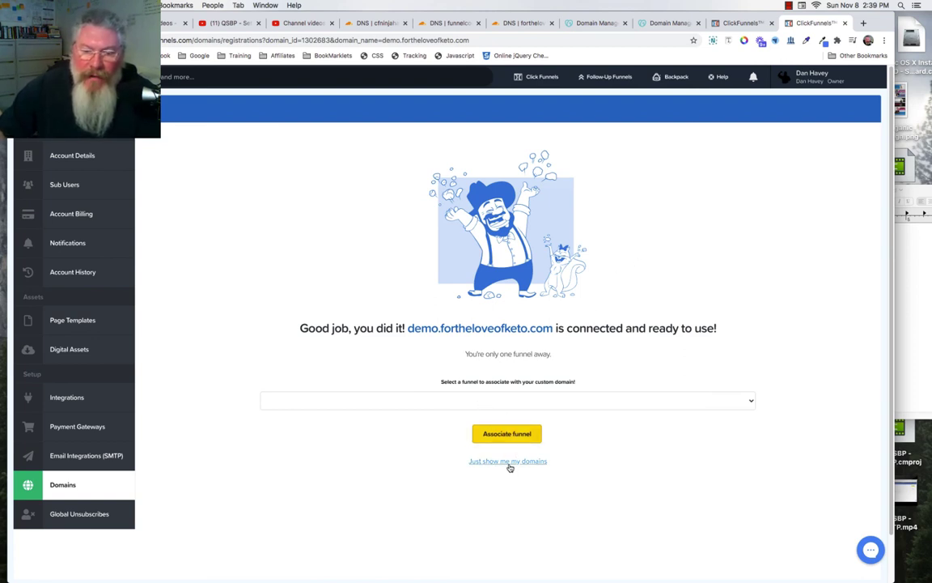
- Examine the default page and 404 / error page settings of getmembershipninjas.com, including the pages available for the root URL
left_click(737, 23)
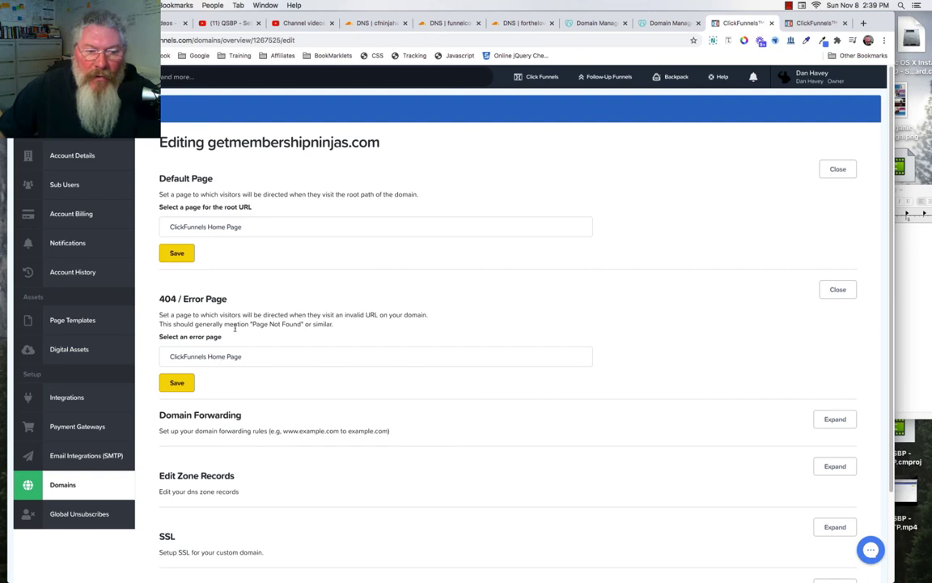
double_click(182, 227)
left_click(253, 229)
left_click_drag(169, 227, 209, 227)
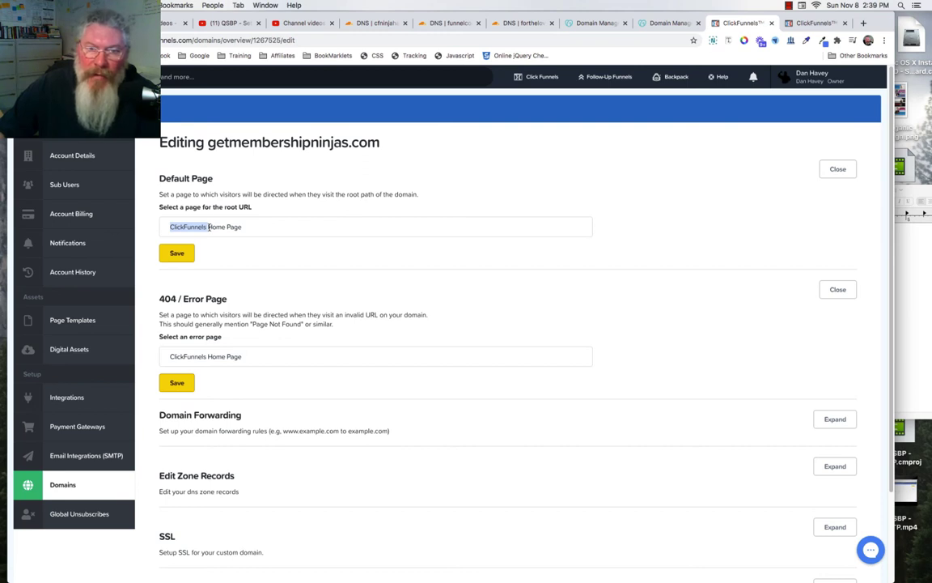
left_click(209, 228)
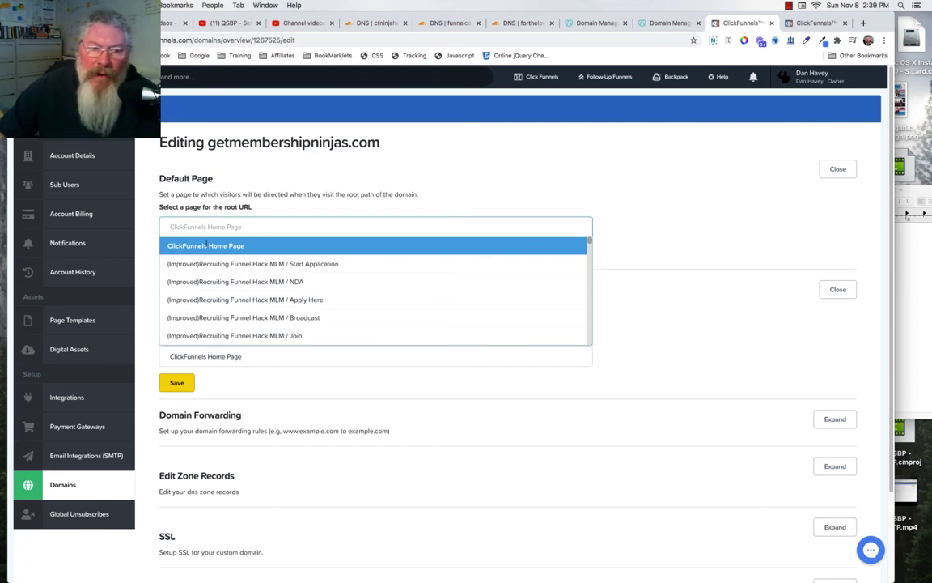
left_click(477, 162)
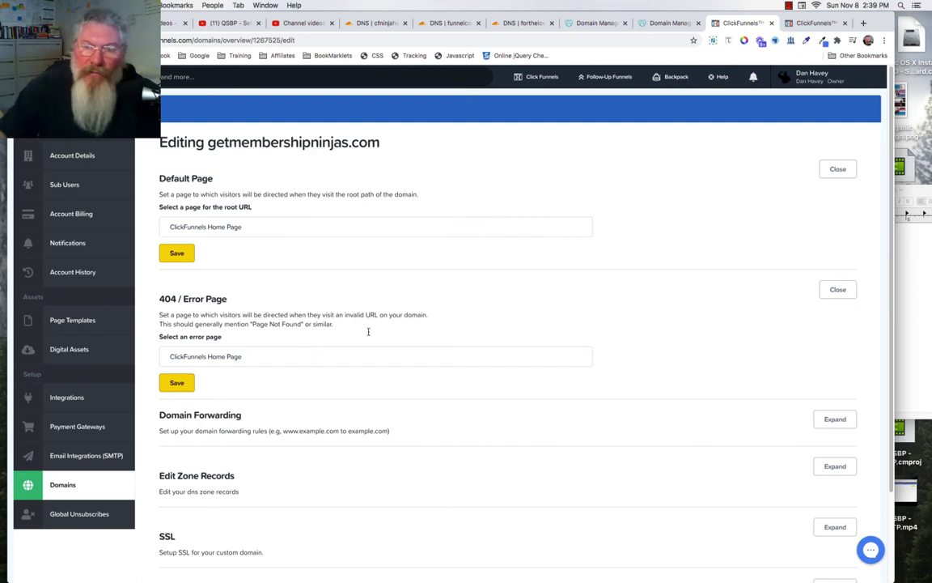
- Associate the Zapier Test funnel with the newly connected demo.fortheloveofketo.com domain
left_click(813, 22)
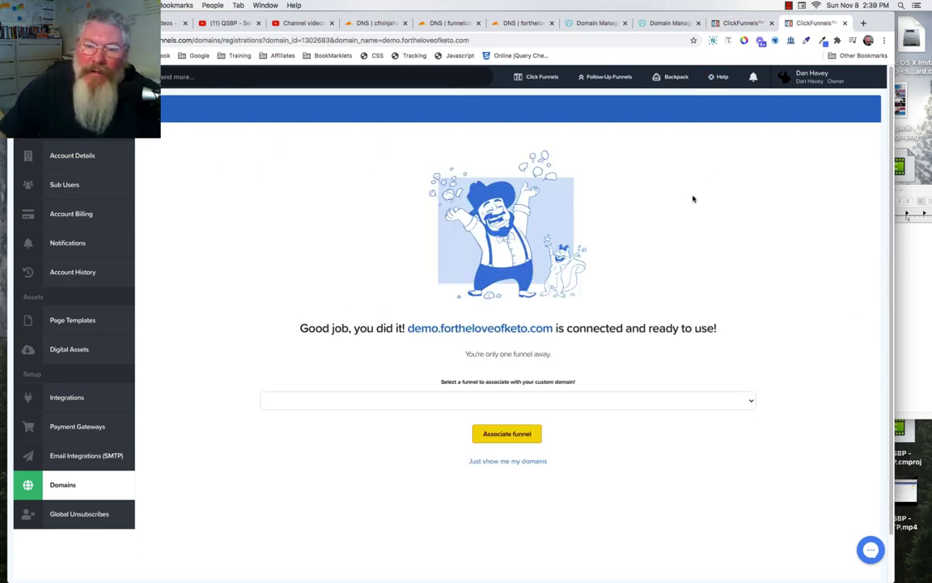
left_click(562, 402)
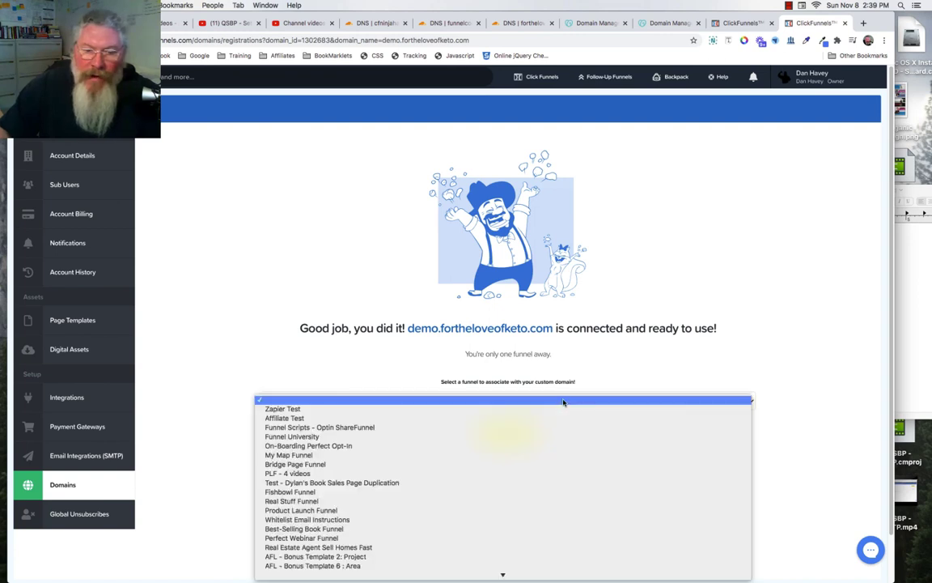
left_click(521, 412)
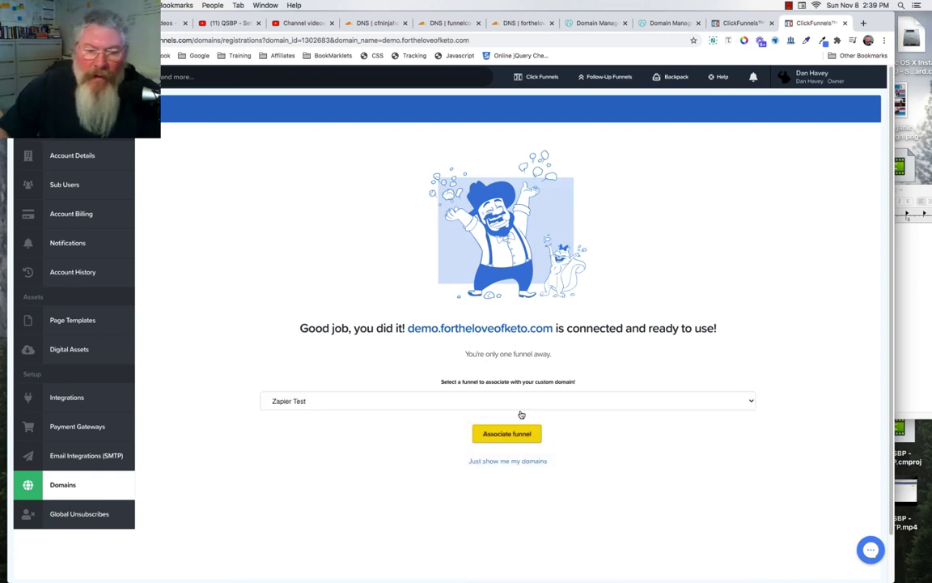
left_click(510, 434)
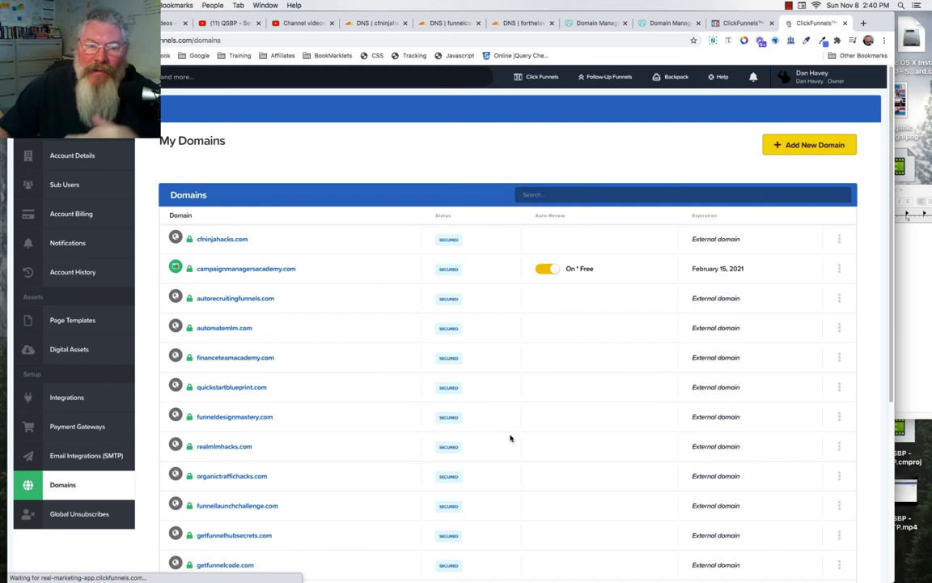
- Open the settings of the demo.fortheloveofketo.com domain and start the SSL setup for it
scroll(387, 397, "down", 5)
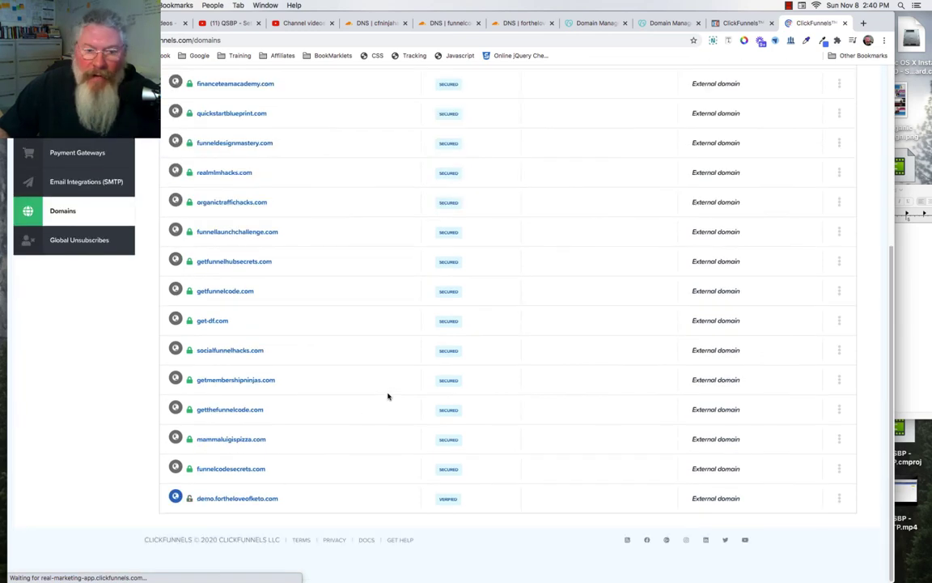
left_click(248, 501)
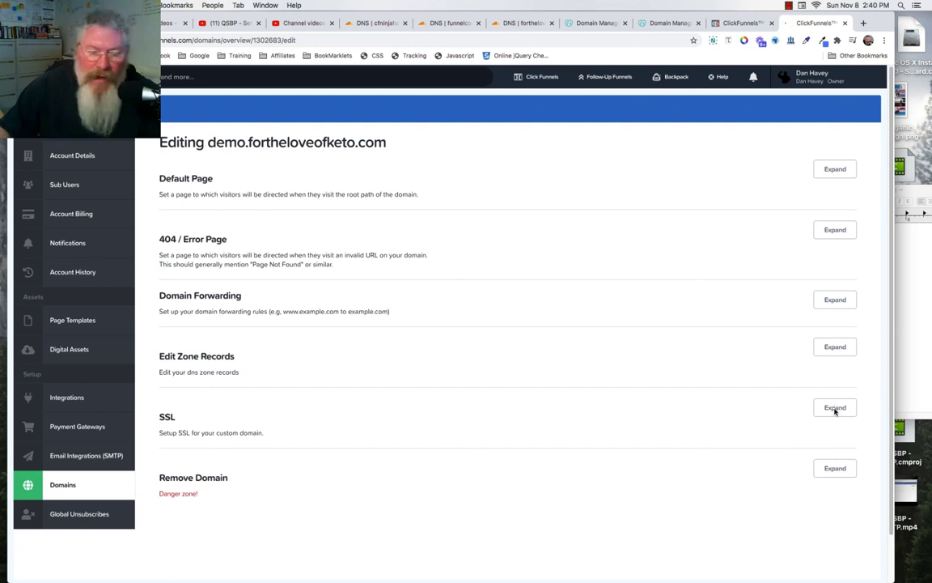
left_click(835, 408)
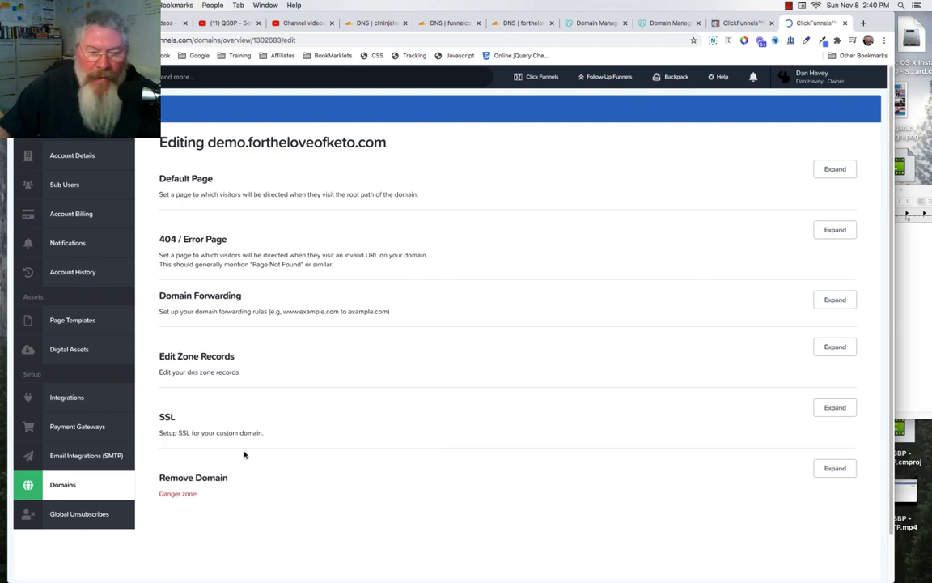
left_click(187, 467)
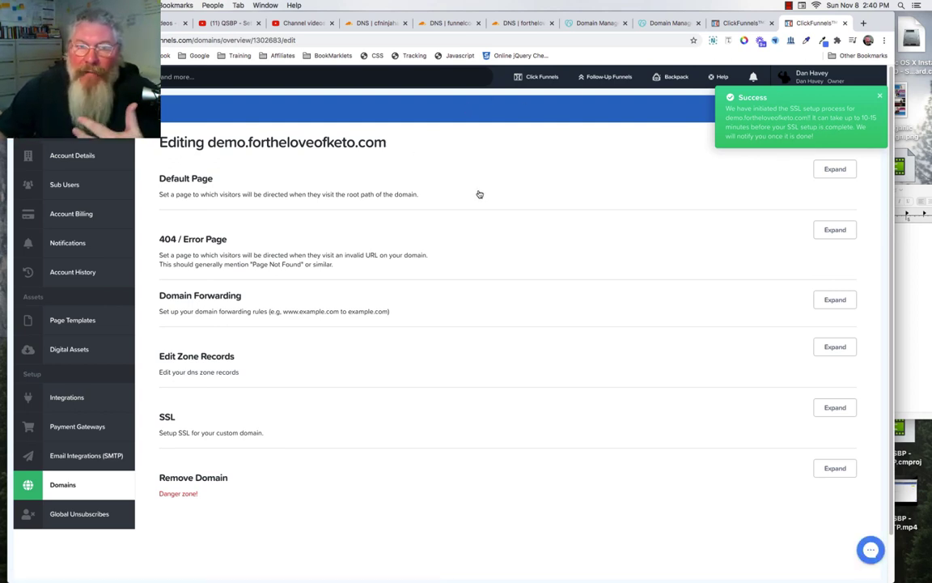
- Check the DNS records in Cloudflare and return to ClickFunnels to examine the demo domain's default page and 404 / error page settings
left_click(518, 23)
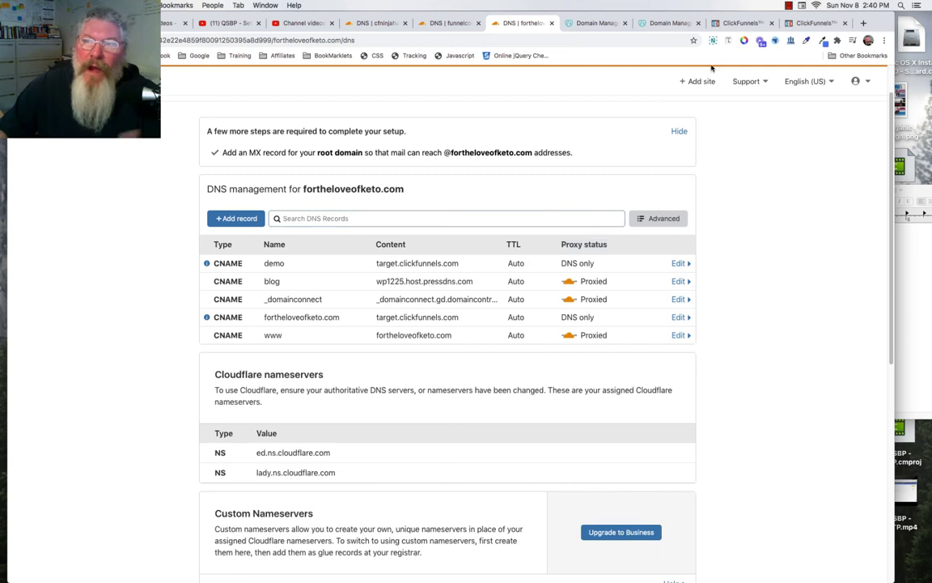
left_click(815, 24)
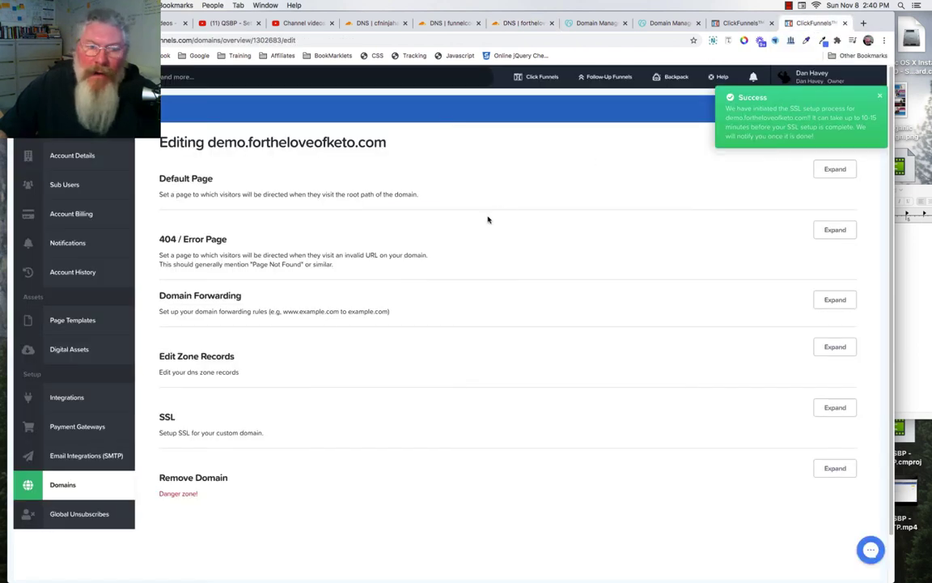
left_click(832, 170)
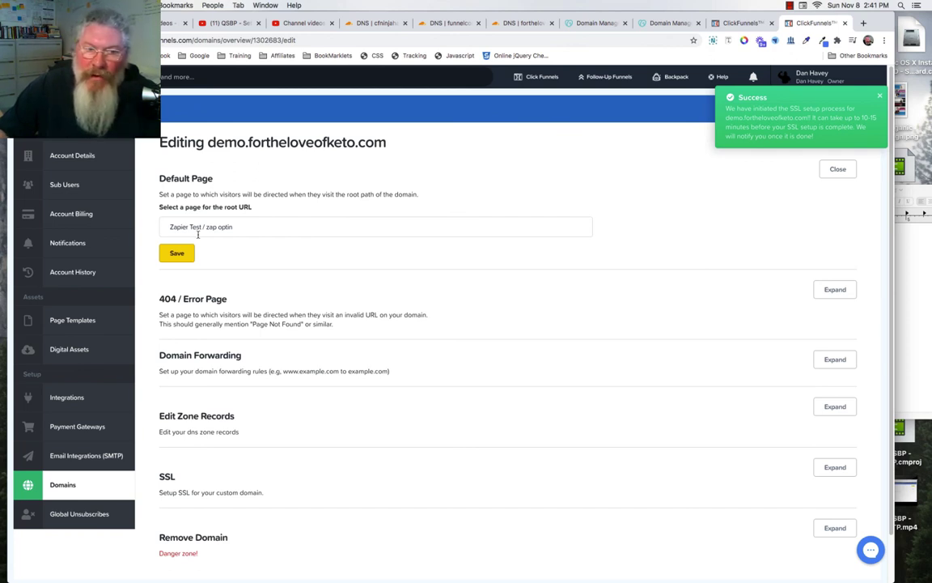
left_click_drag(205, 227, 231, 227)
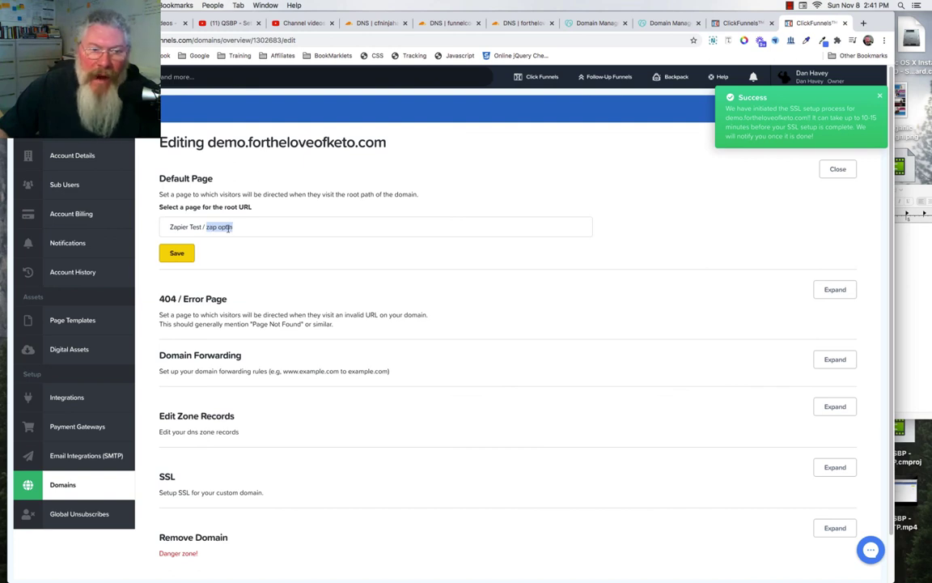
key("BackSpace")
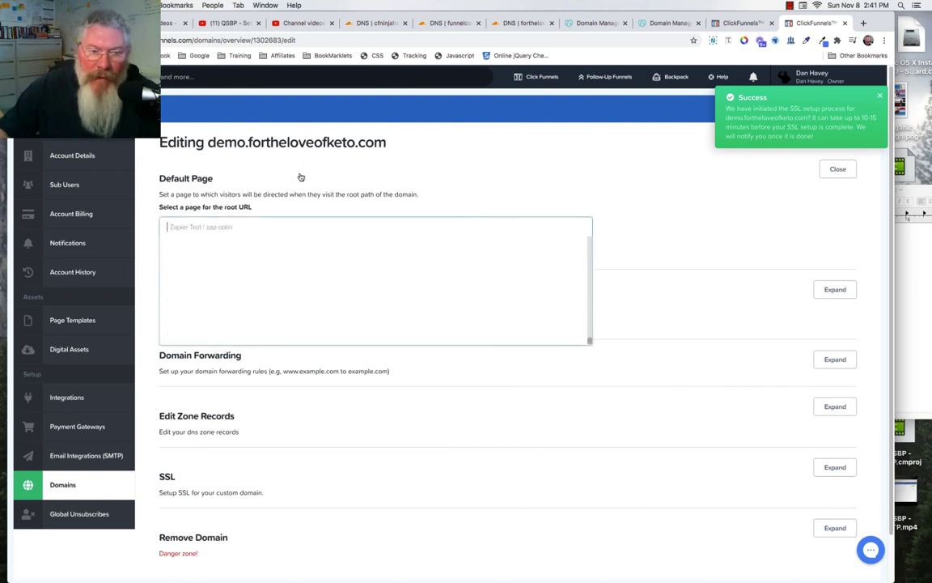
key("Return")
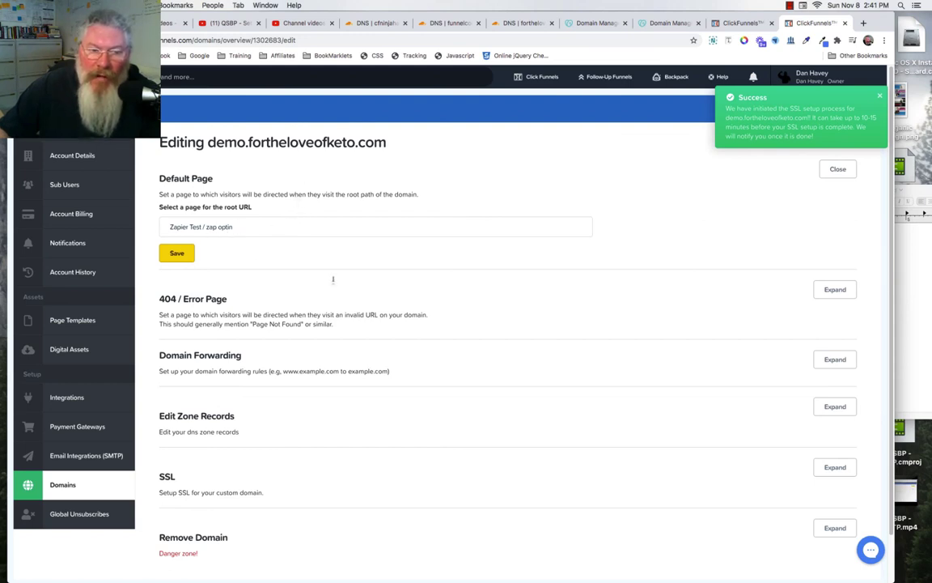
left_click(827, 291)
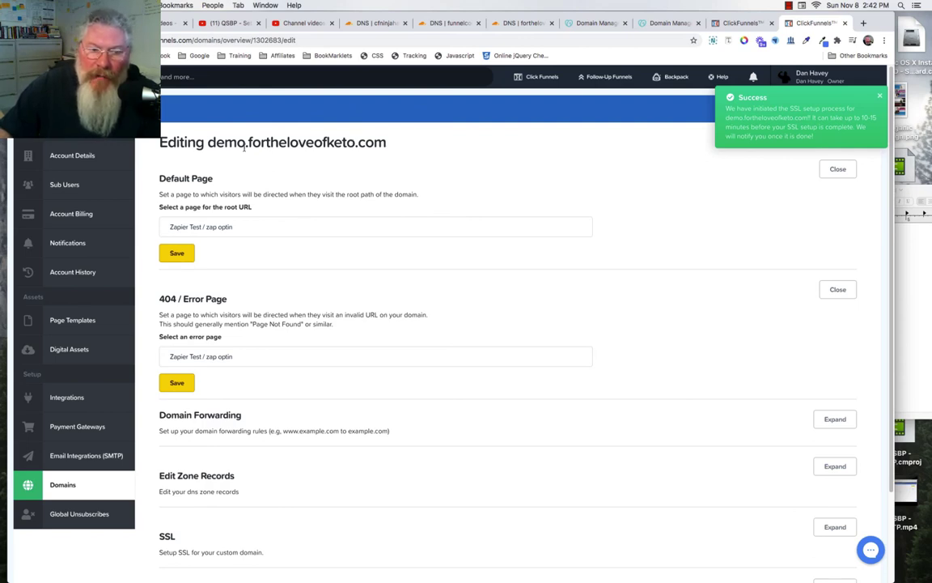
- Reopen the SSL settings of demo.fortheloveofketo.com and finish the domain's SSL setup
scroll(385, 348, "down", 3)
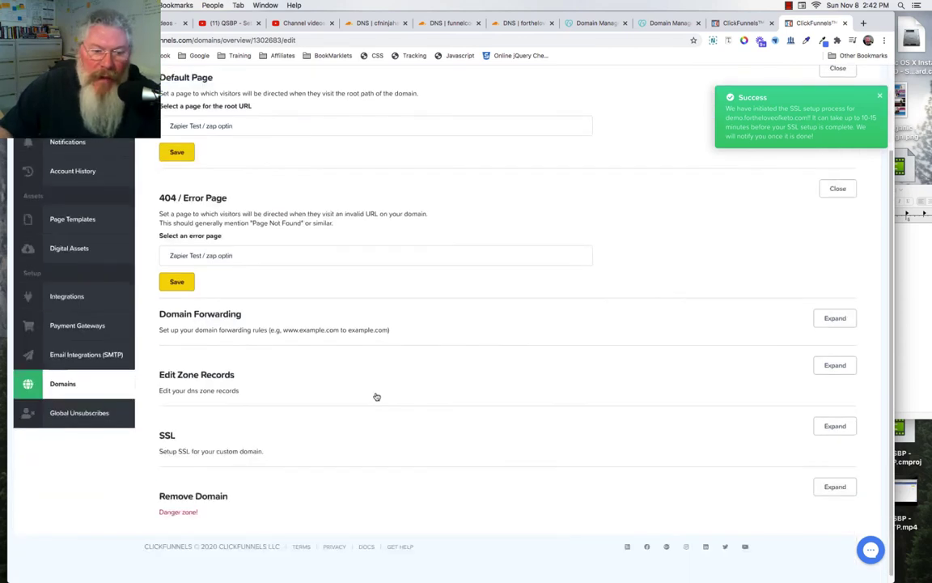
left_click(833, 426)
left_click(187, 484)
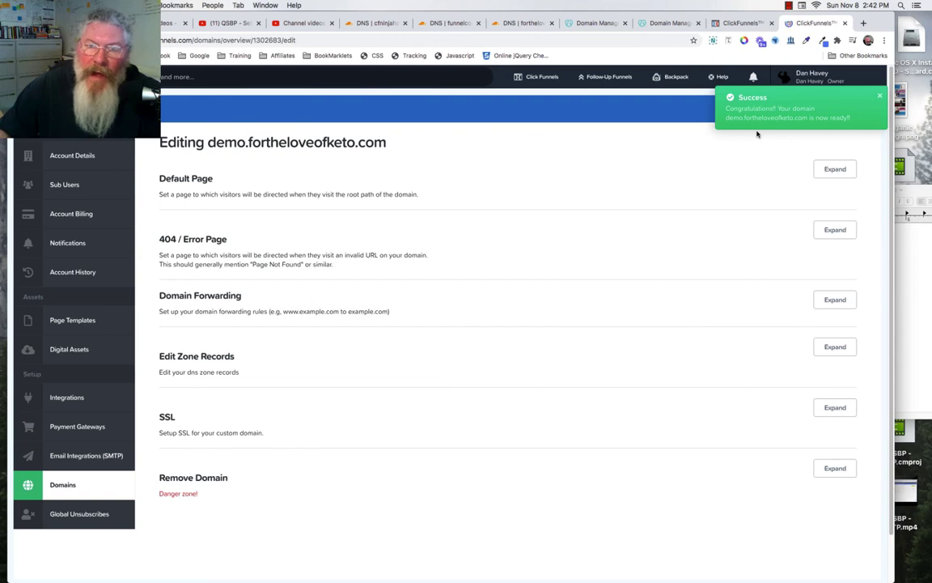
- In Cloudflare, set the root fortheloveofketo.com record's target to the blog record's wp1225.host.pressdns.com and save it
left_click(514, 23)
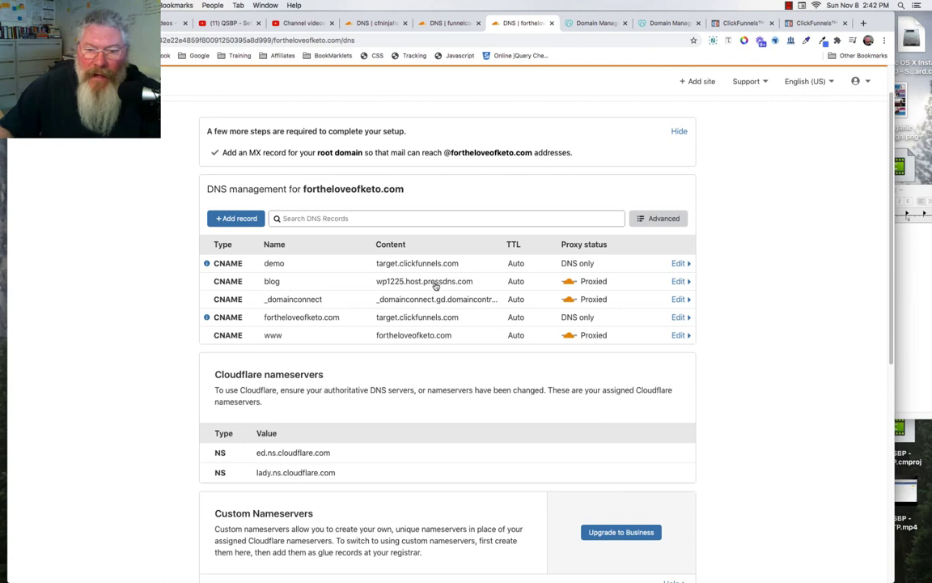
left_click(385, 283)
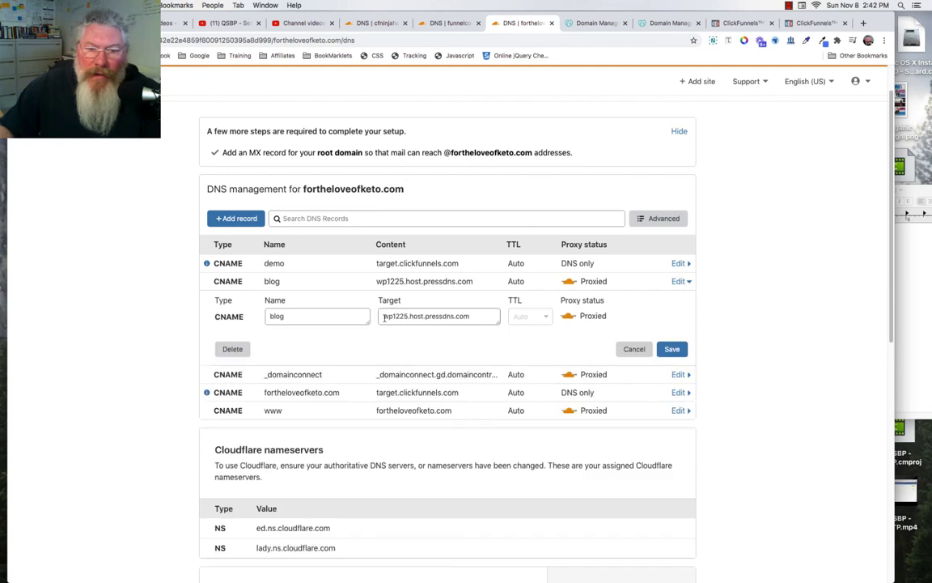
left_click_drag(385, 316, 473, 316)
left_click(301, 392)
type("wp1225.host.pressdns.com")
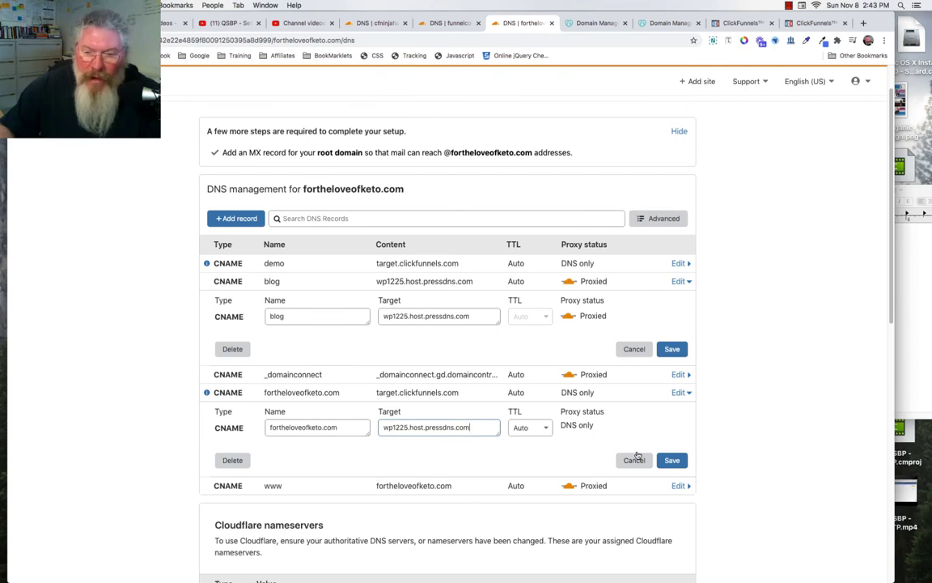
left_click(665, 460)
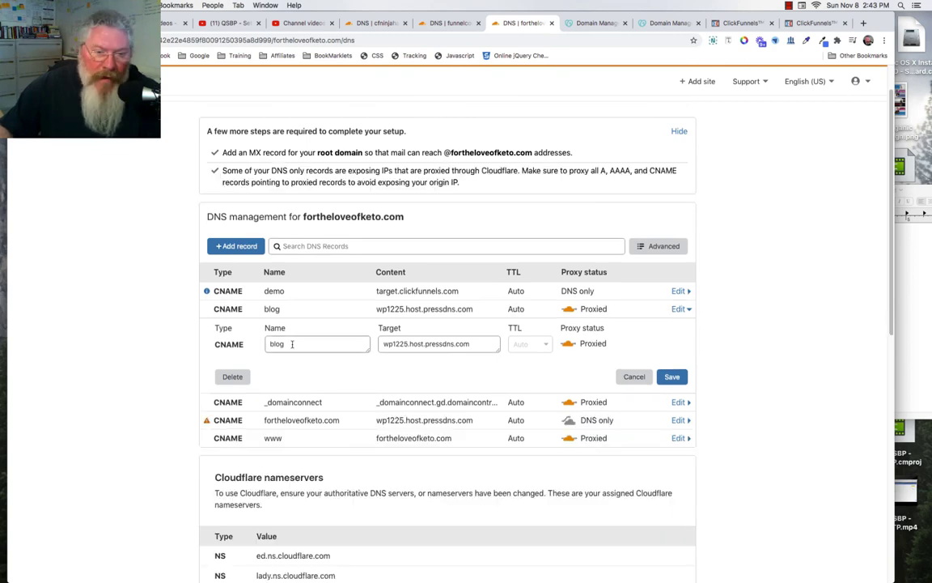
- Rename the blog CNAME record to subdomain, target it at target.clickfunnels.com, and save it
key("BackSpace")
key("BackSpace")
key("BackSpace")
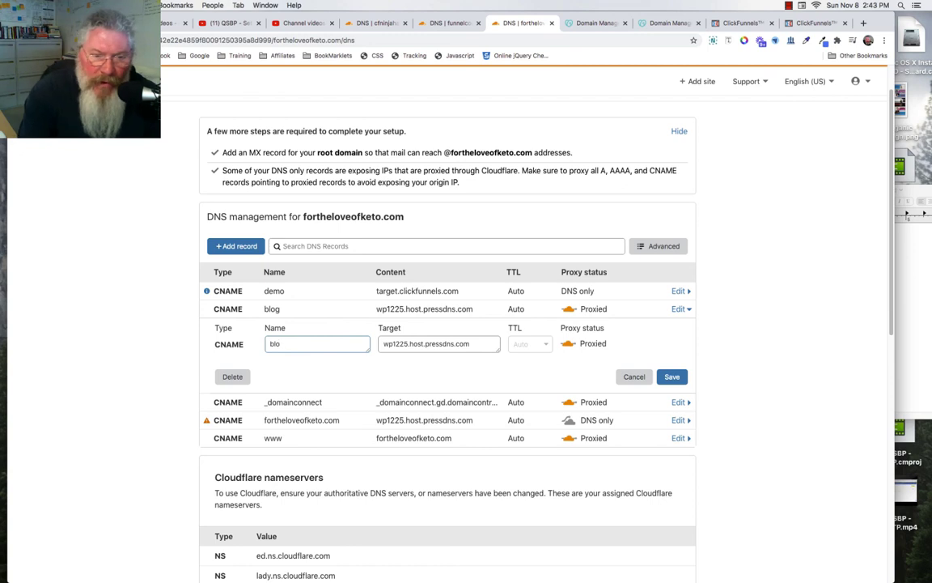
key("BackSpace")
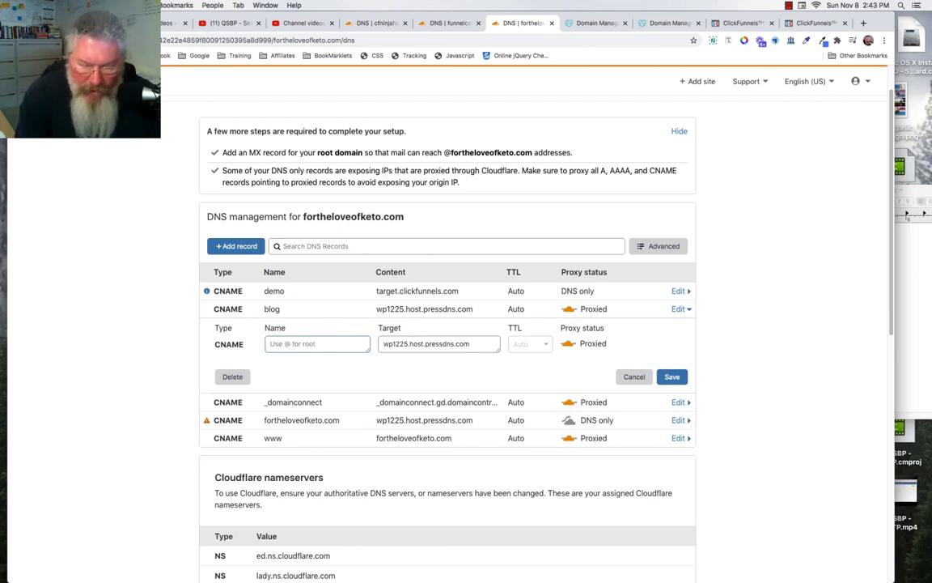
type("subdomain")
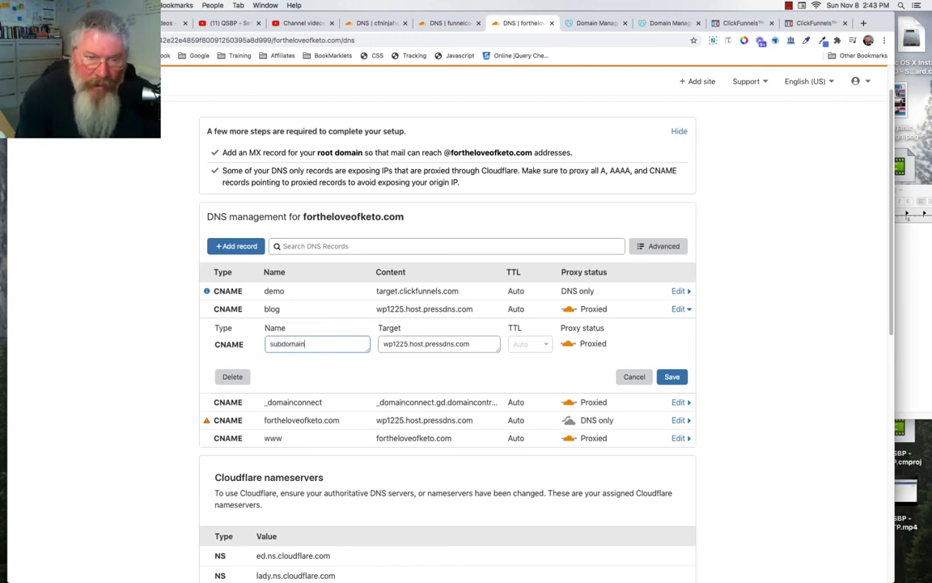
key("Tab")
type("t")
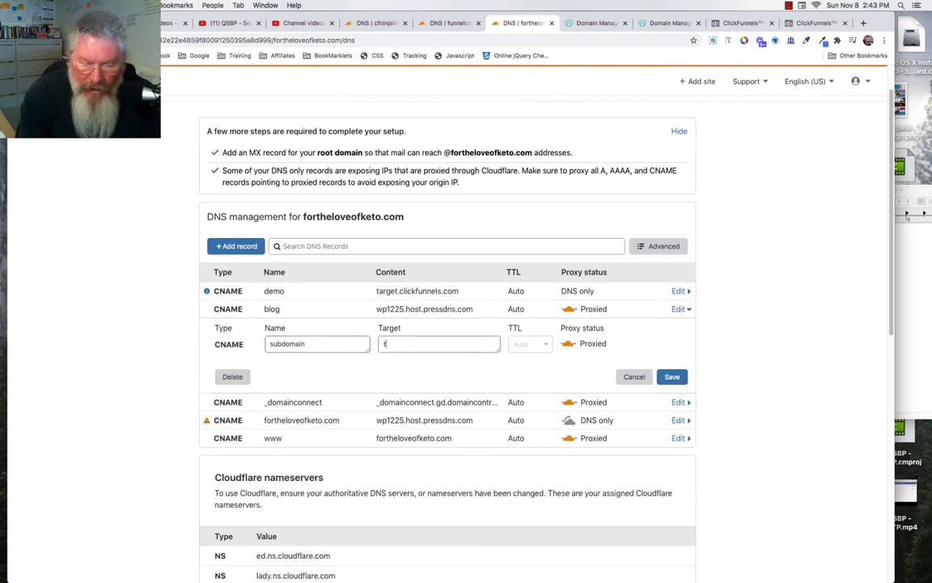
type("arget.")
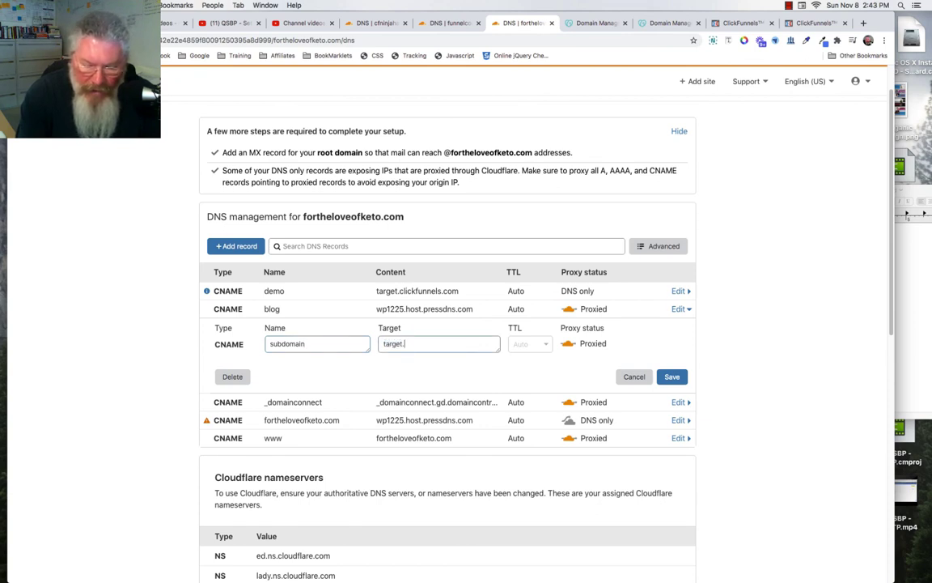
type("clickfunn")
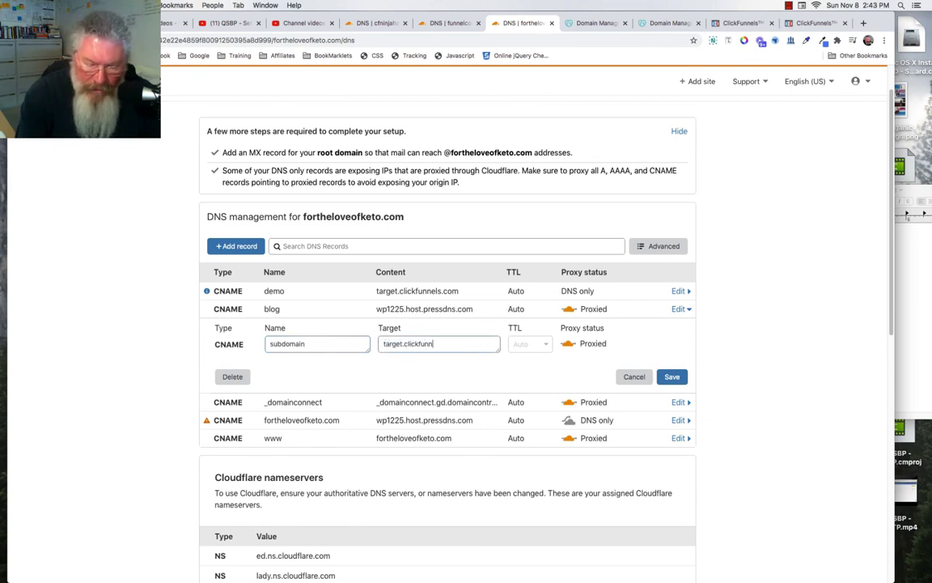
type("els.com")
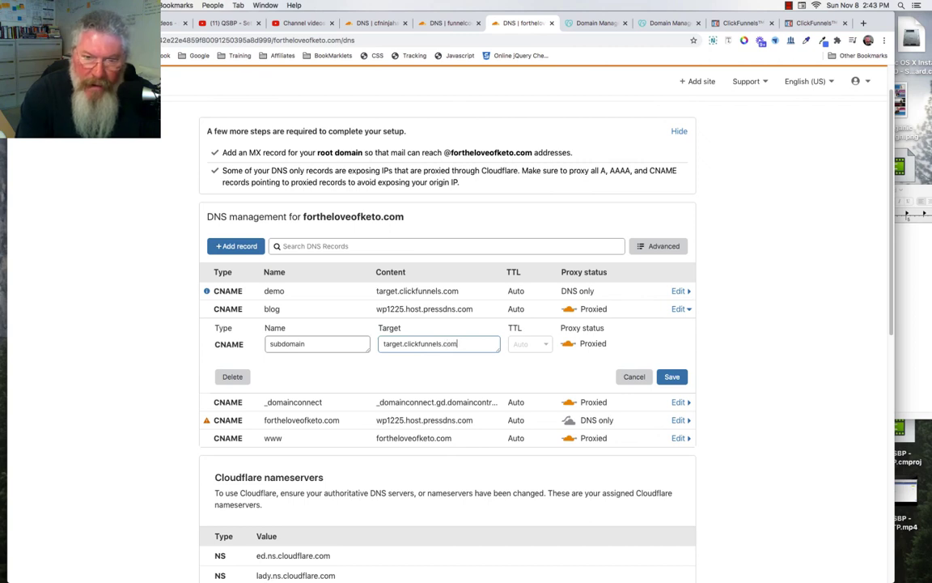
left_click(673, 377)
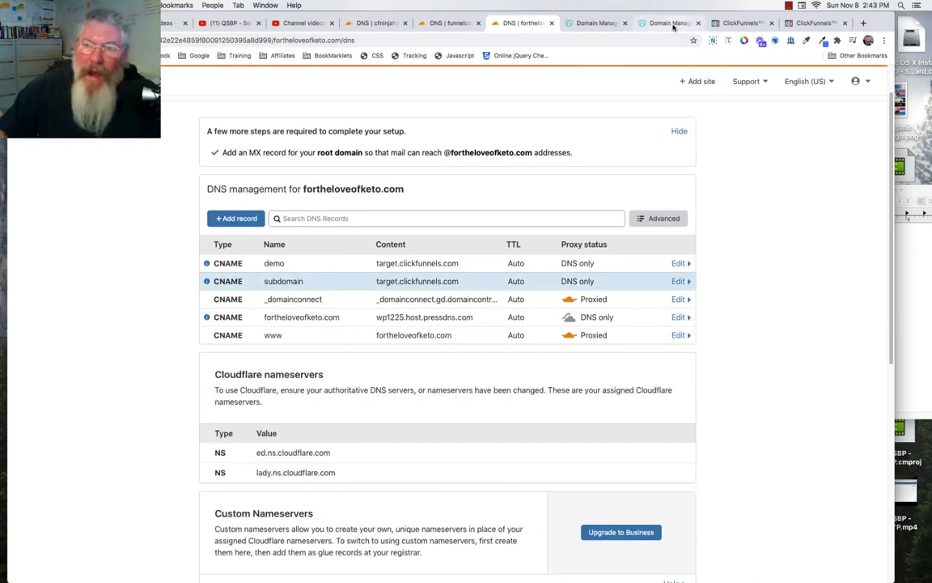
- Look at the demo.fortheloveofketo.com domain in ClickFunnels and return to the DNS records in Cloudflare
left_click(813, 22)
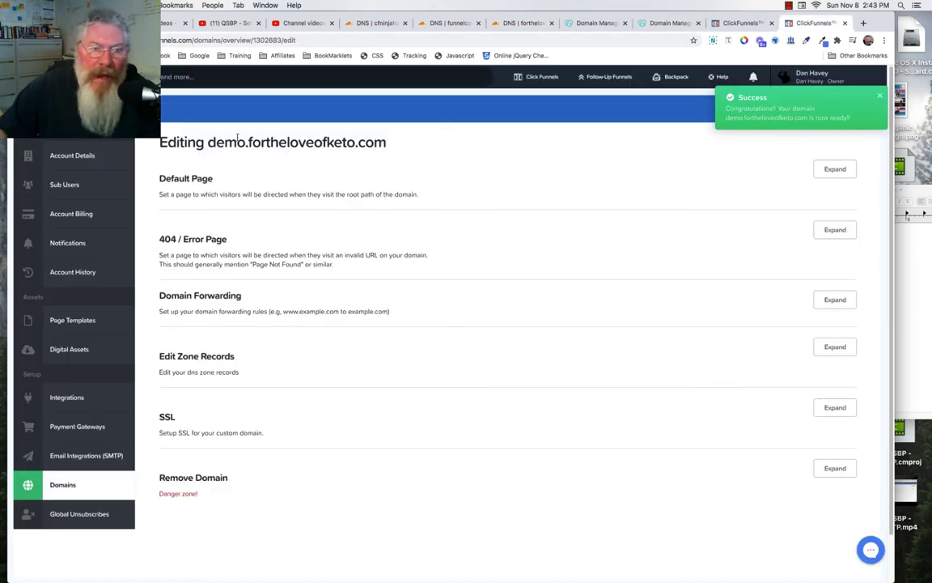
left_click(518, 23)
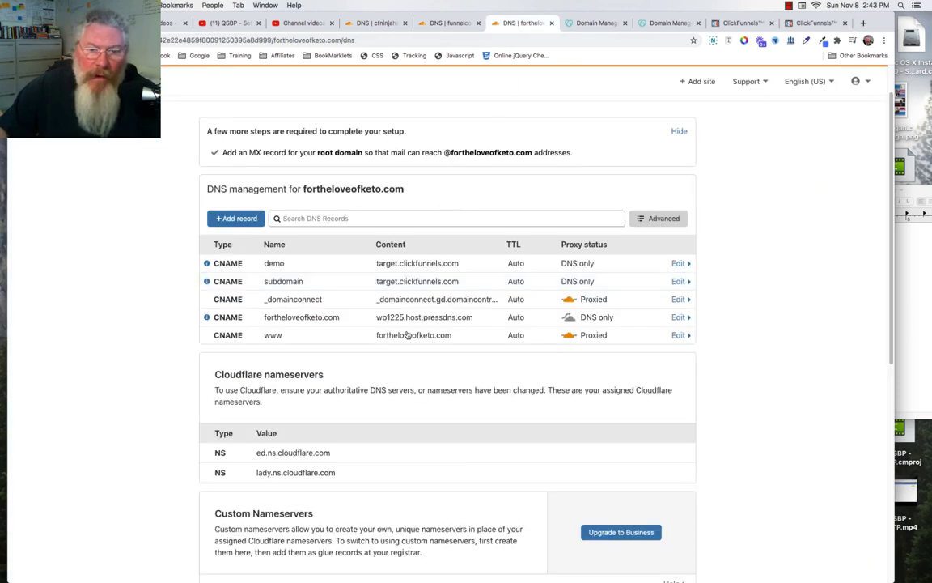